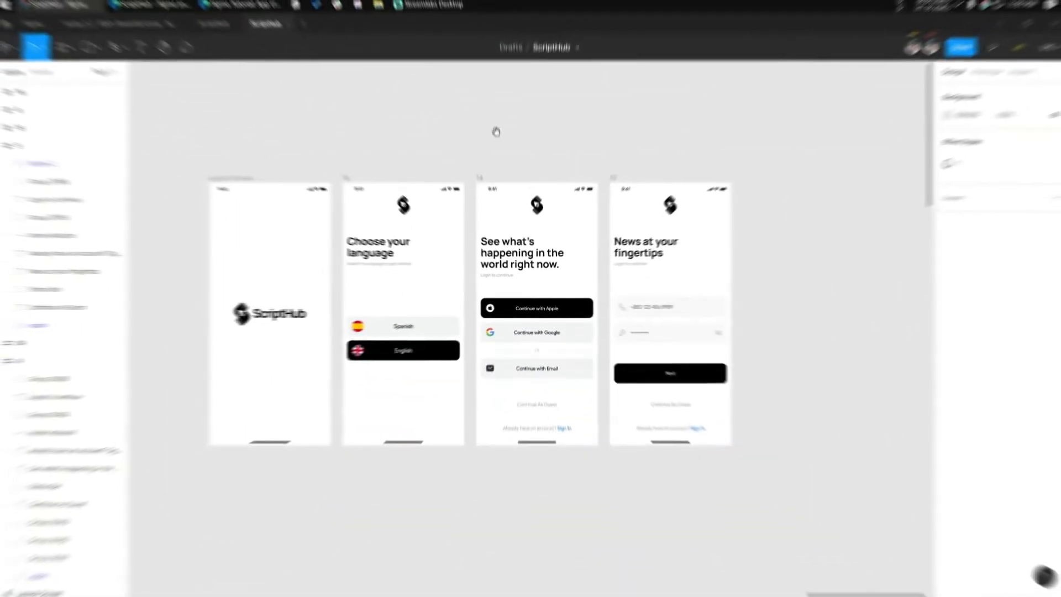
Duplicate the "See what's happening in the world right now." screen and place the copy directly above the Launch Screen
drag(496, 132, 367, 166)
scroll(367, 167, down, 1)
scroll(425, 165, down, 1)
drag(437, 165, 514, 165)
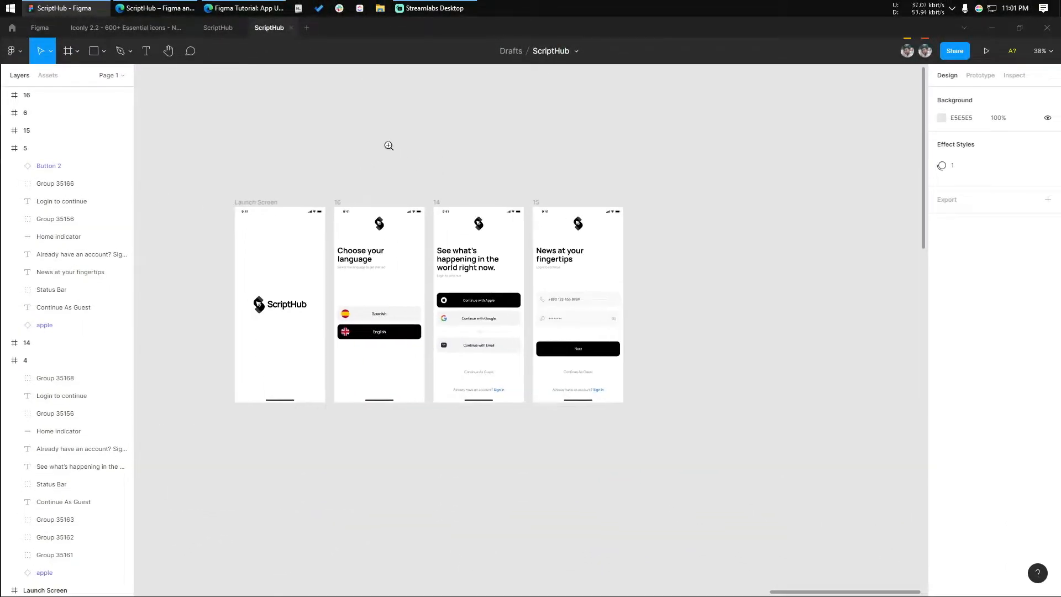
scroll(394, 149, up, 1)
drag(366, 139, 440, 197)
scroll(448, 238, up, 2)
drag(547, 272, 572, 251)
click(575, 257)
drag(592, 291, 352, 181)
Set the vertical spacing between the Launch Screen and the copied screen above it to 40
shift+click(330, 377)
click(964, 217)
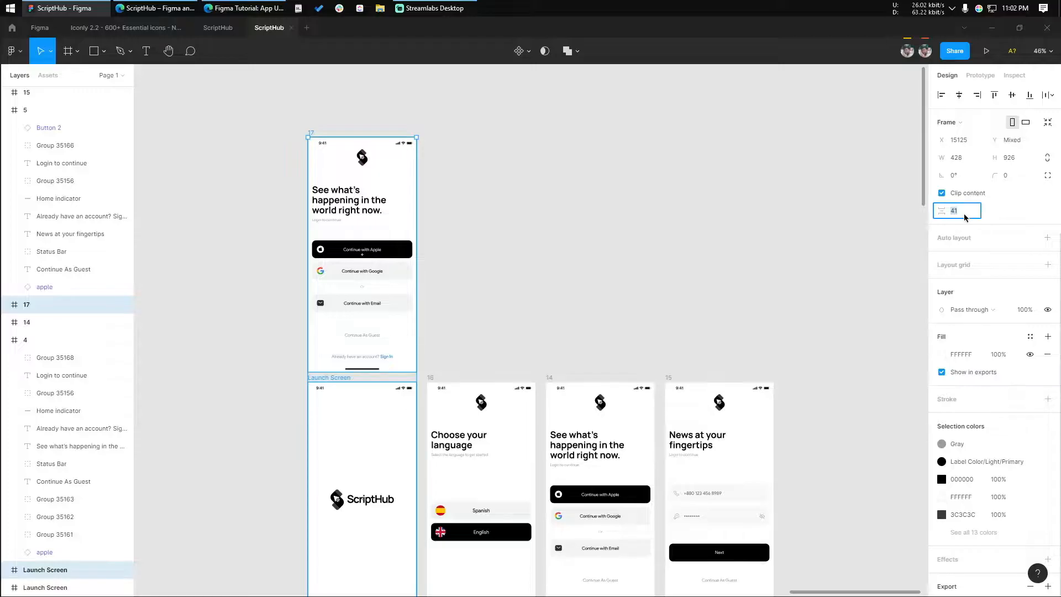
text(40)
key(Return)
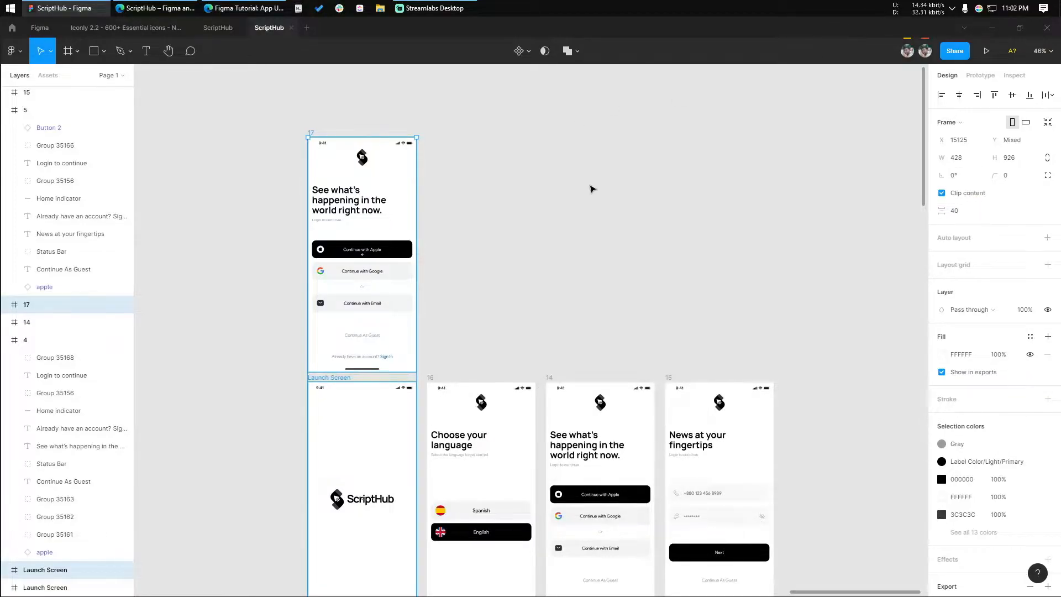
click(570, 282)
Move the "Choose your language" screen up about 367 px and place a copy of the "See what's happening" screen above it
click(431, 377)
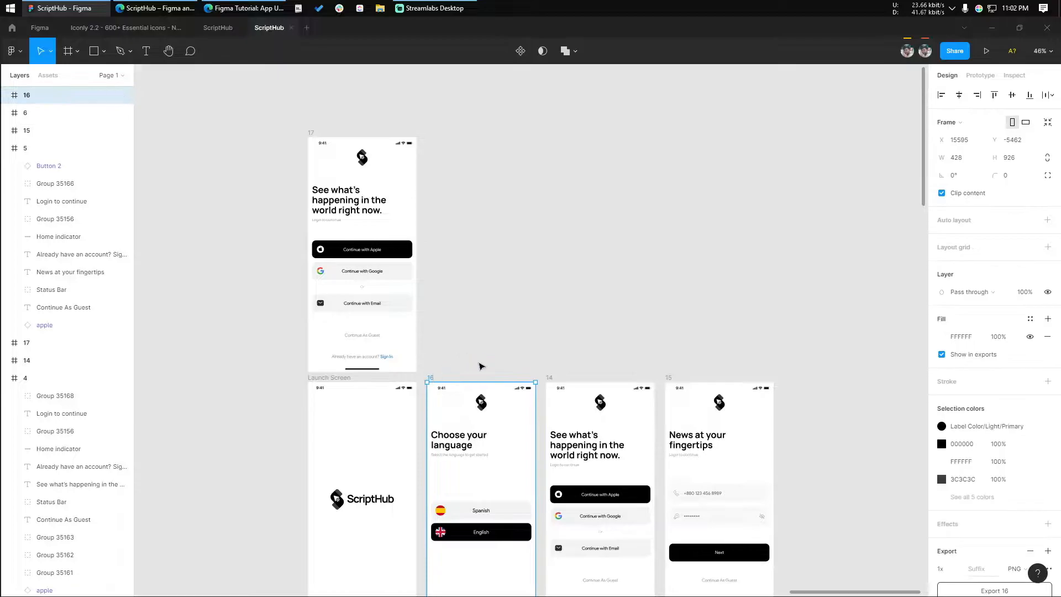
drag(511, 490, 516, 398)
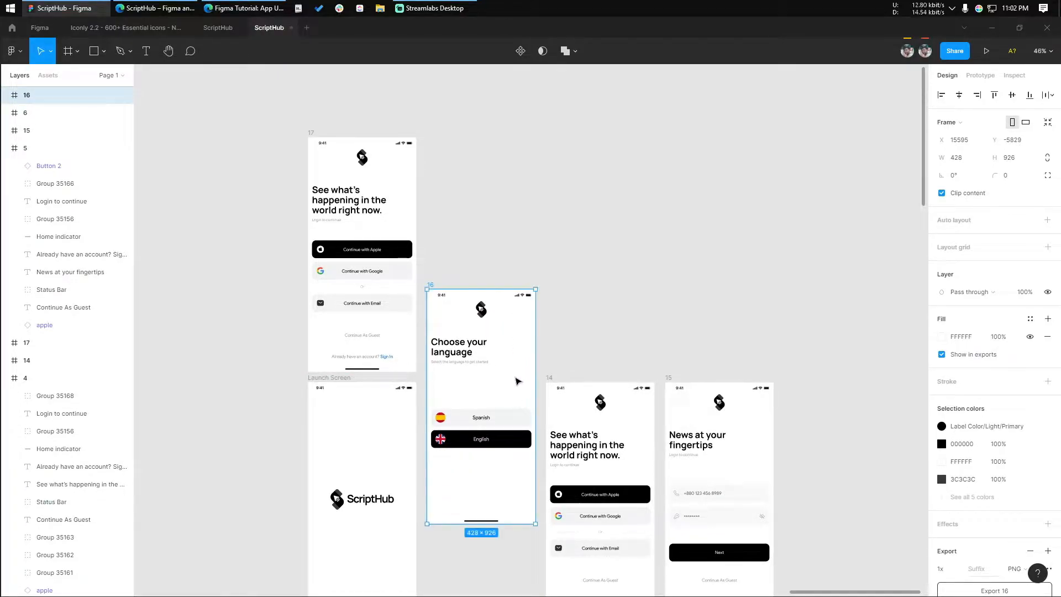
scroll(578, 308, down, 1)
scroll(586, 321, down, 1)
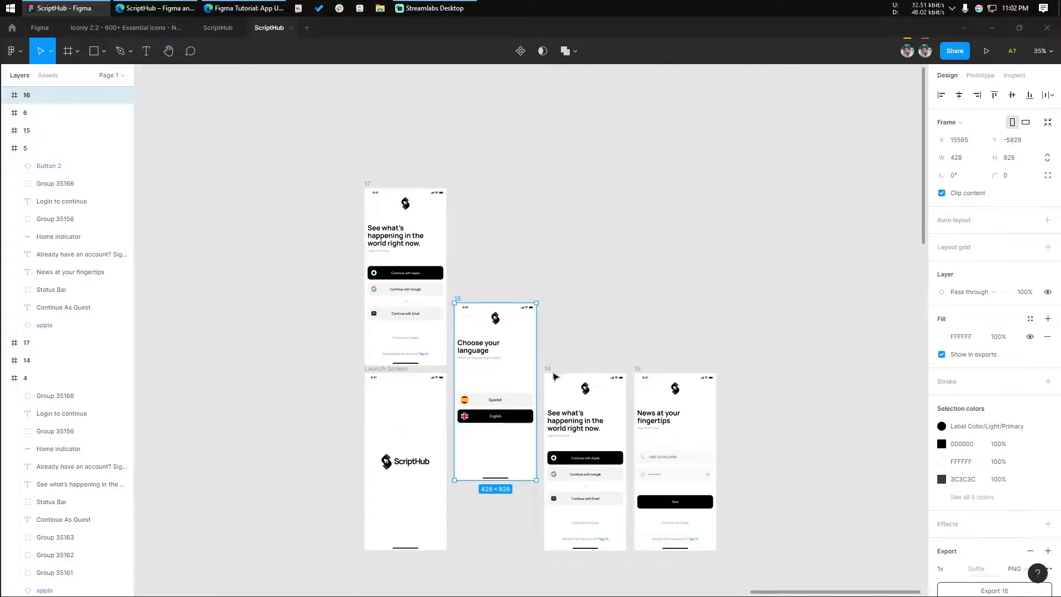
click(563, 381)
drag(590, 421, 502, 163)
Set the vertical spacing between the "Choose your language" screen and the copy above it to 40
scroll(480, 244, up, 5)
shift+click(440, 343)
click(959, 208)
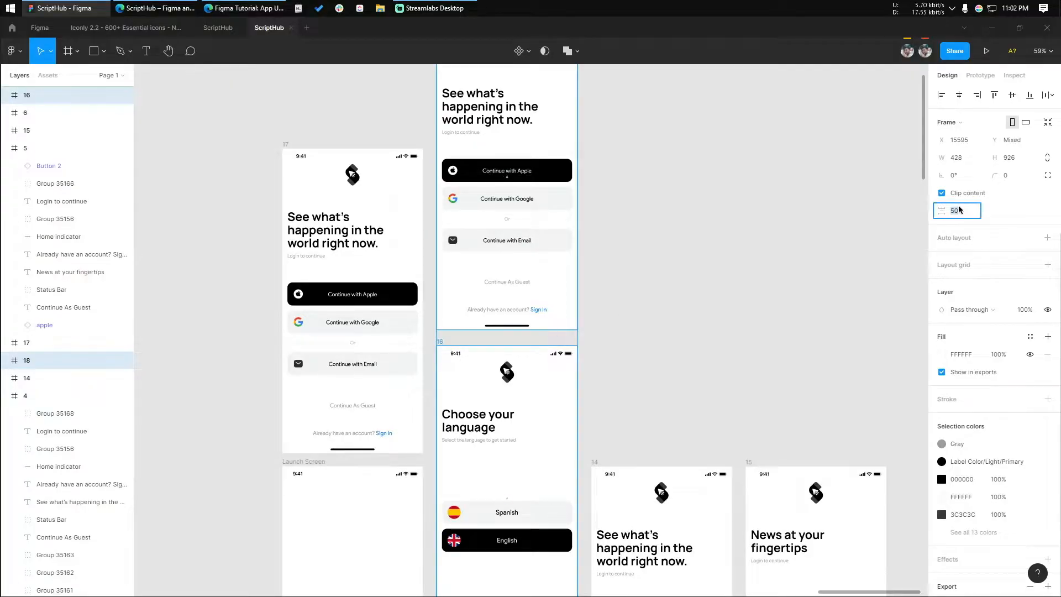
key(Return)
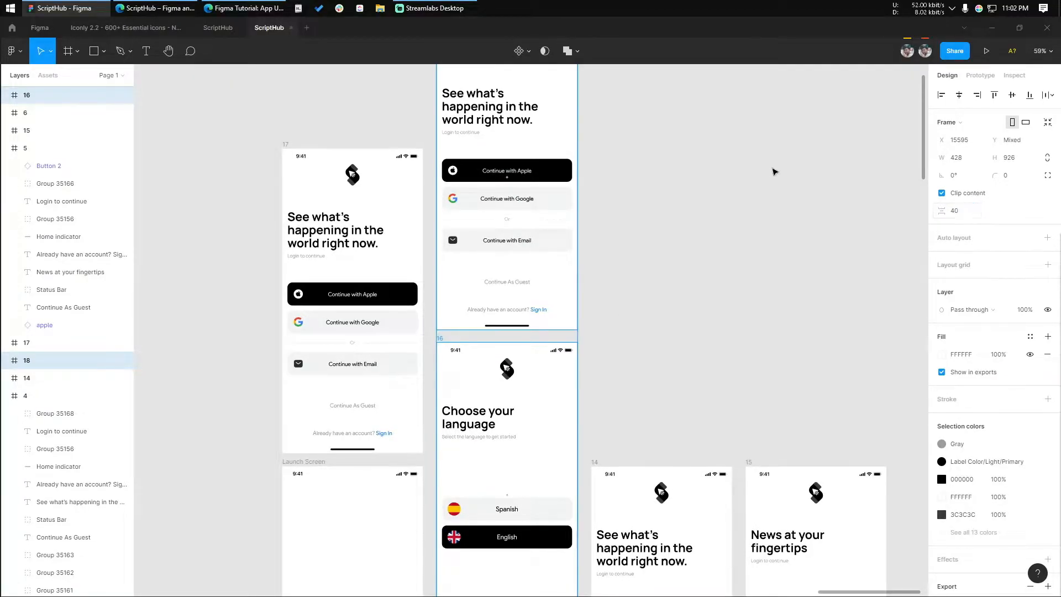
scroll(607, 318, down, 1)
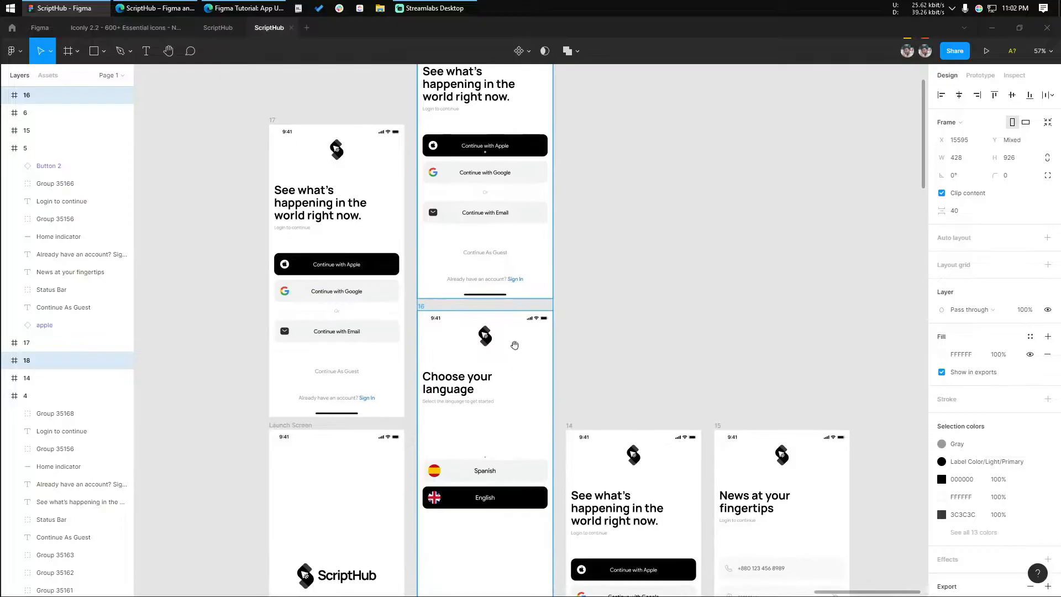
drag(507, 361, 505, 358)
click(632, 351)
Duplicate the "News at your fingertips" screen and place the copy above the original "See what's happening" screen
scroll(572, 327, down, 2)
drag(572, 327, 524, 308)
scroll(476, 303, down, 4)
scroll(532, 335, up, 1)
click(583, 394)
click(582, 392)
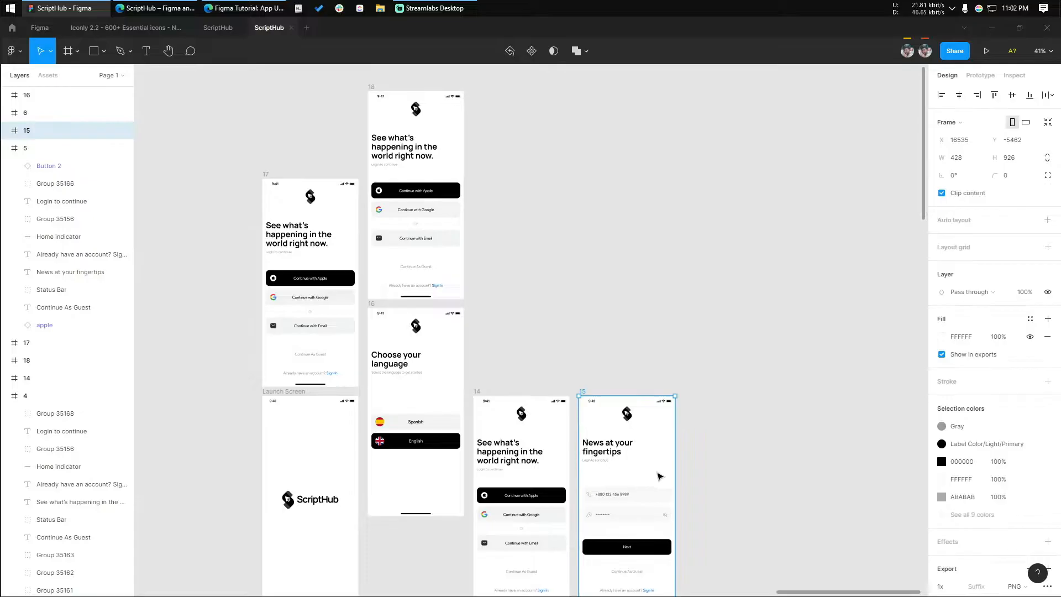
drag(654, 480, 549, 259)
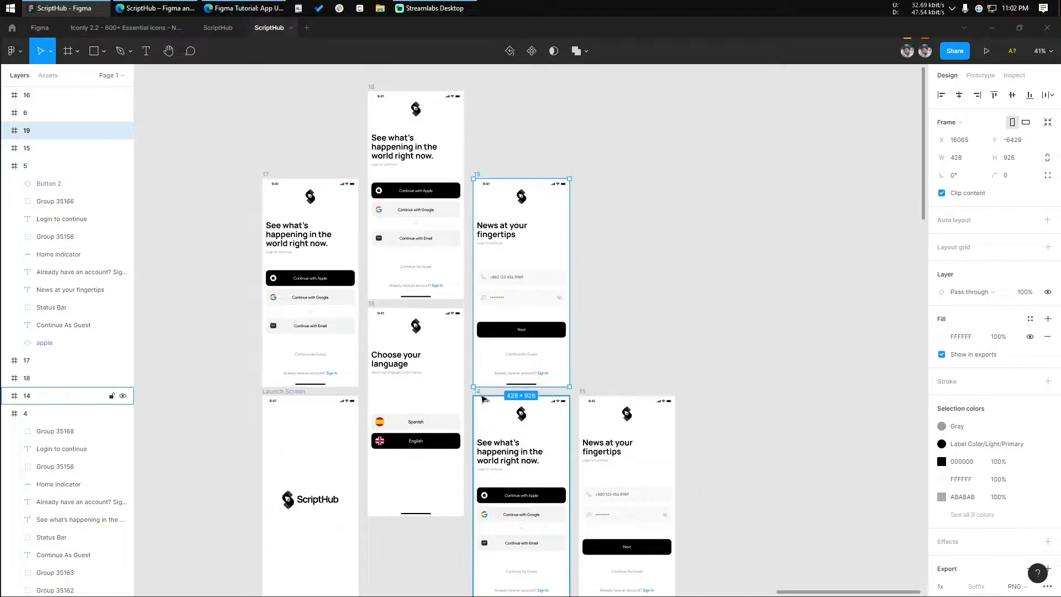
Set the vertical spacing between the "News at your fingertips" copy and the screen below it to 40
shift+click(484, 400)
click(957, 212)
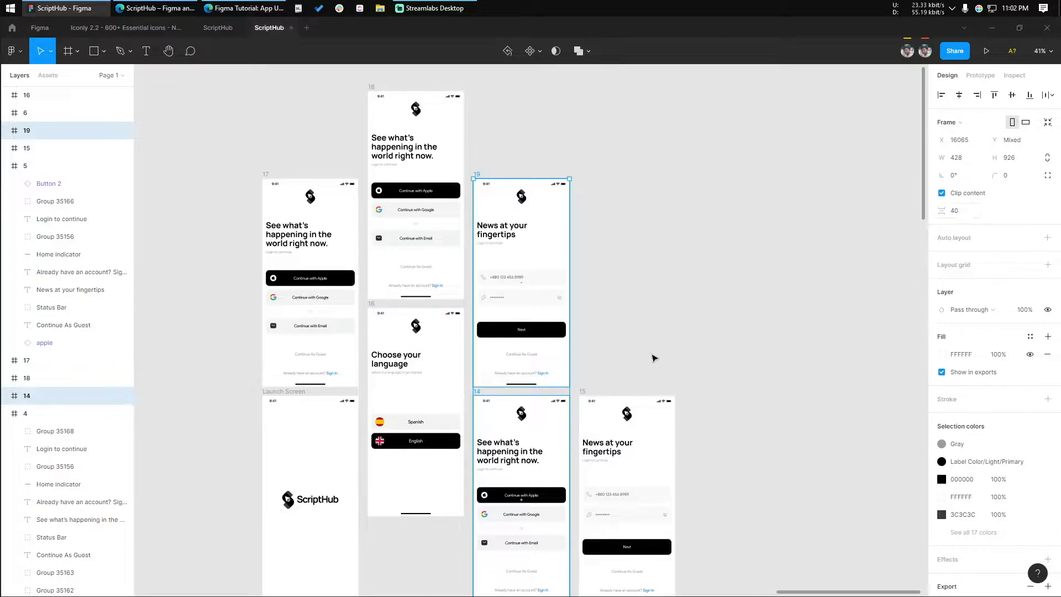
click(661, 347)
Duplicate the original Launch Screen and place the copy above the original "News at your fingertips" screen
scroll(657, 299, down, 1)
scroll(657, 298, down, 2)
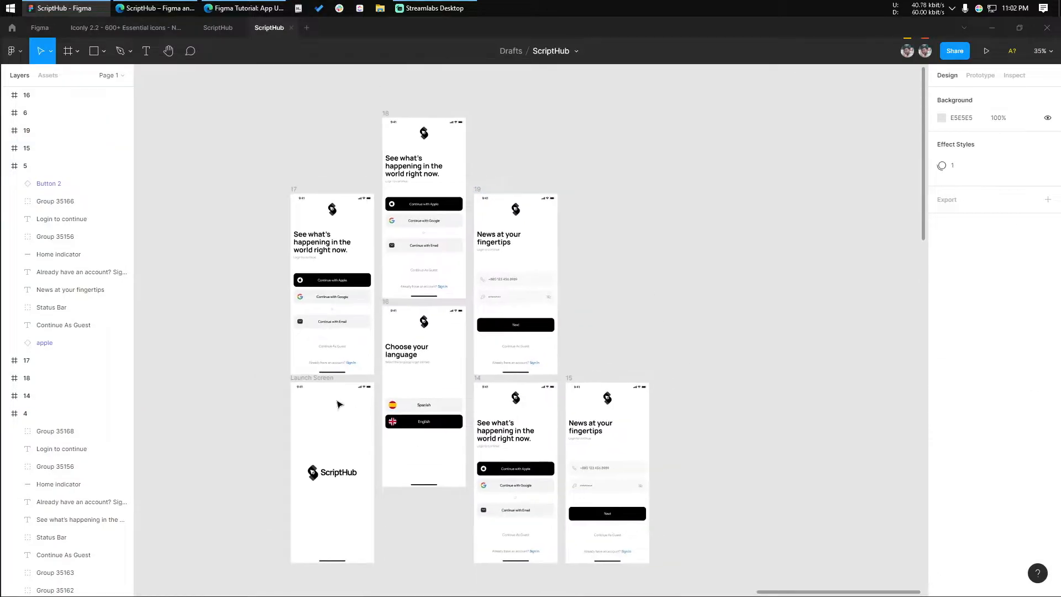
click(310, 427)
drag(315, 445, 589, 260)
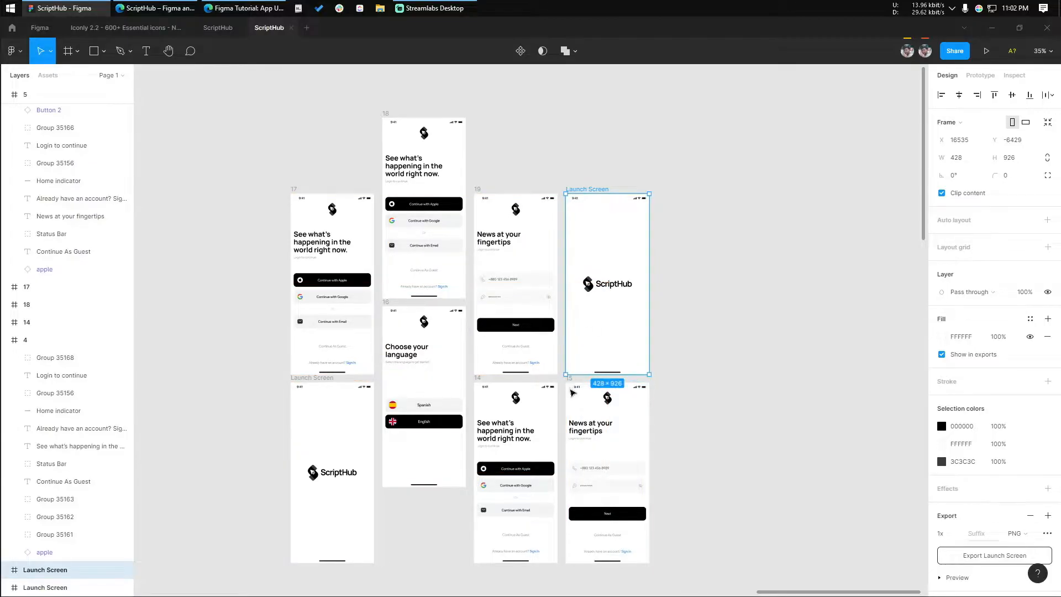
Set the vertical spacing between the Launch Screen copy and the "News at your fingertips" screen below it to 40
scroll(572, 390, up, 5)
shift+click(569, 381)
click(973, 211)
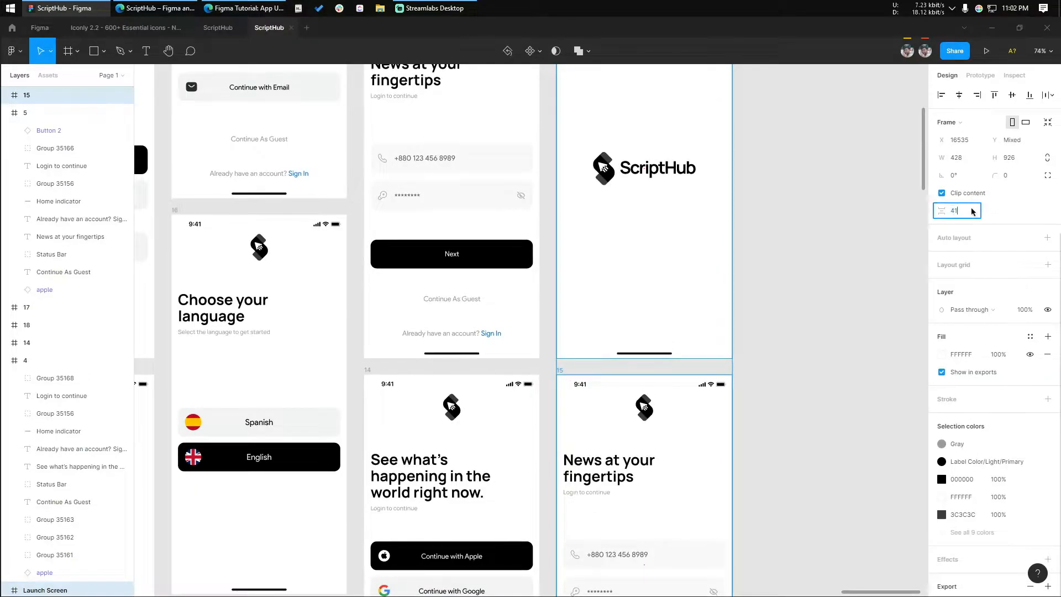
click(856, 273)
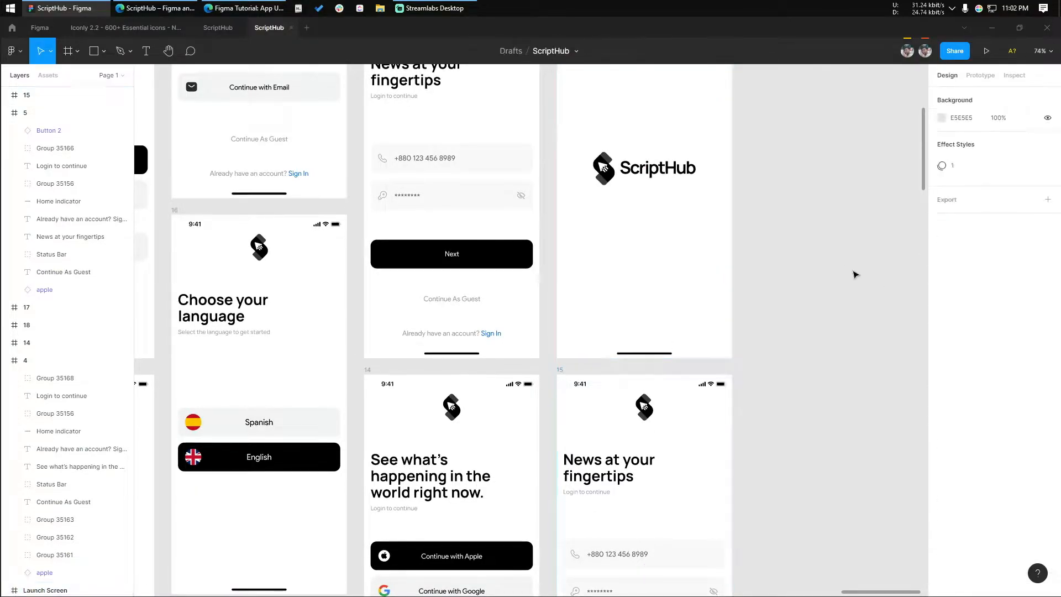
scroll(845, 272, down, 5)
drag(791, 202, 775, 220)
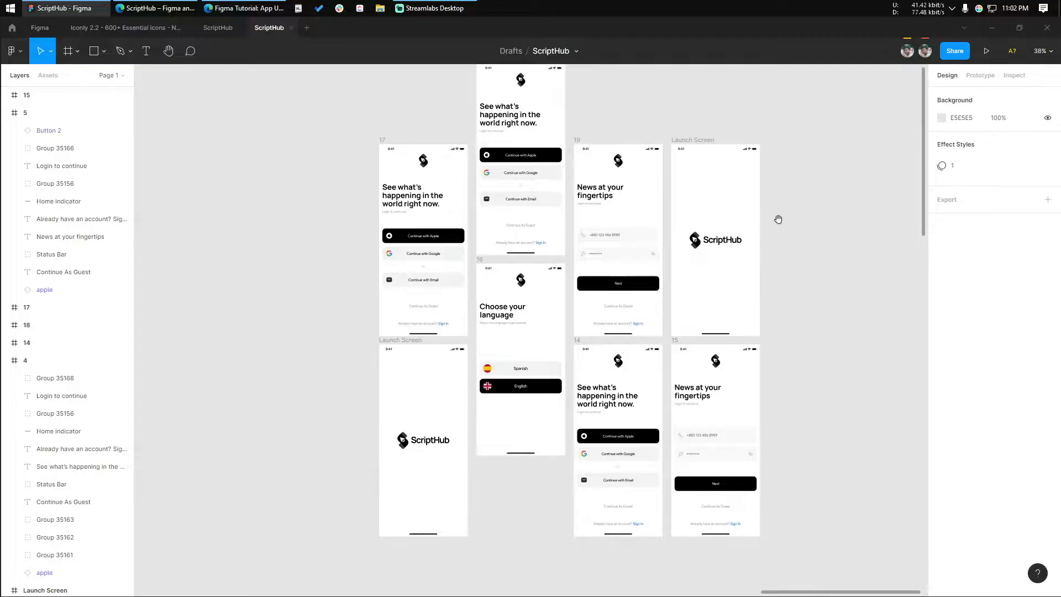
click(581, 142)
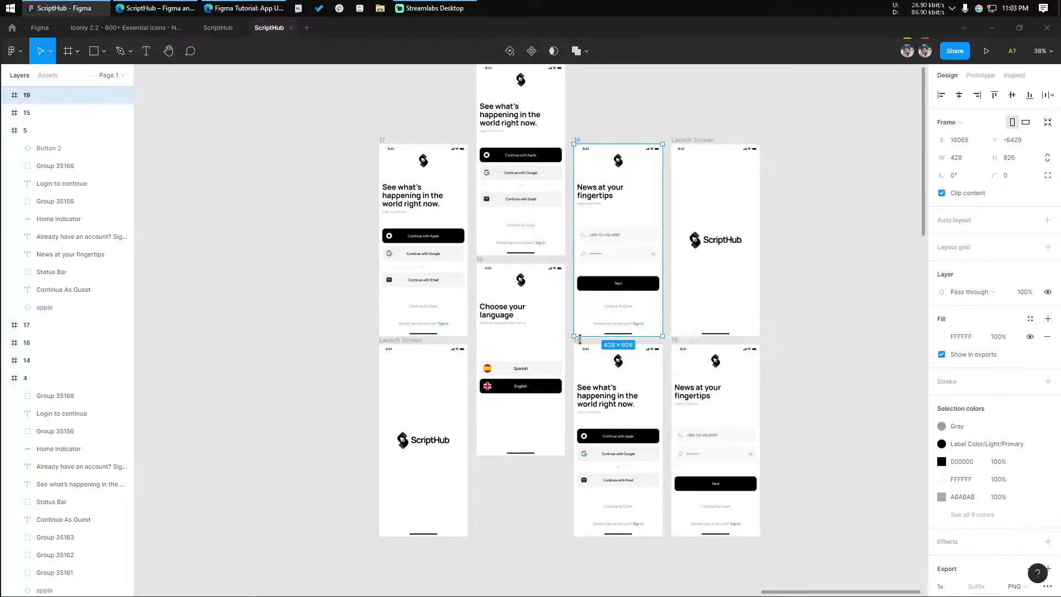
click(819, 374)
Duplicate the original "News at your fingertips" screen and place the copy beneath the "Choose your language" screen
drag(618, 334, 541, 327)
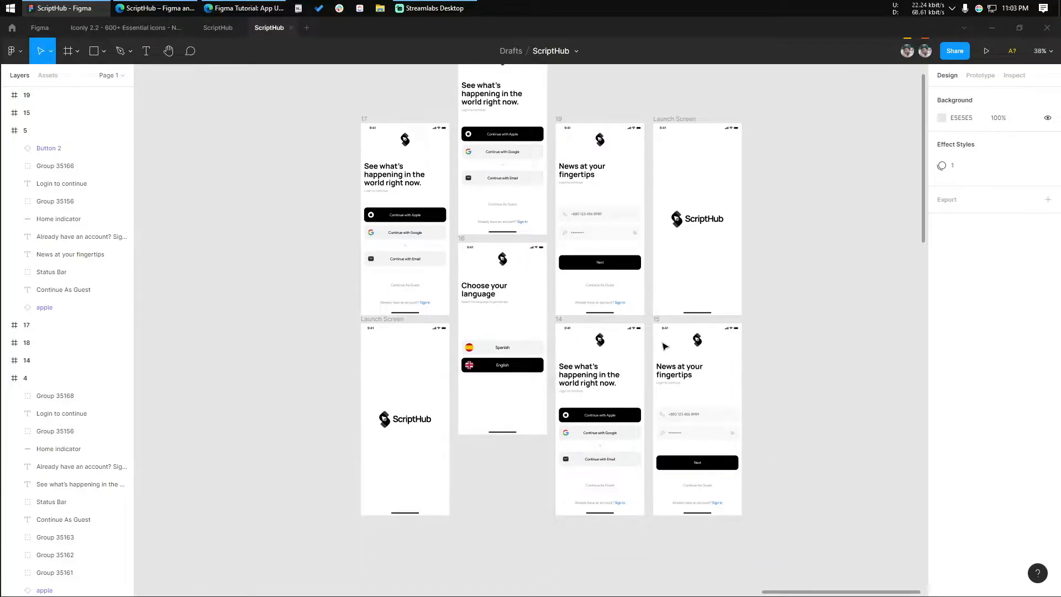
click(658, 326)
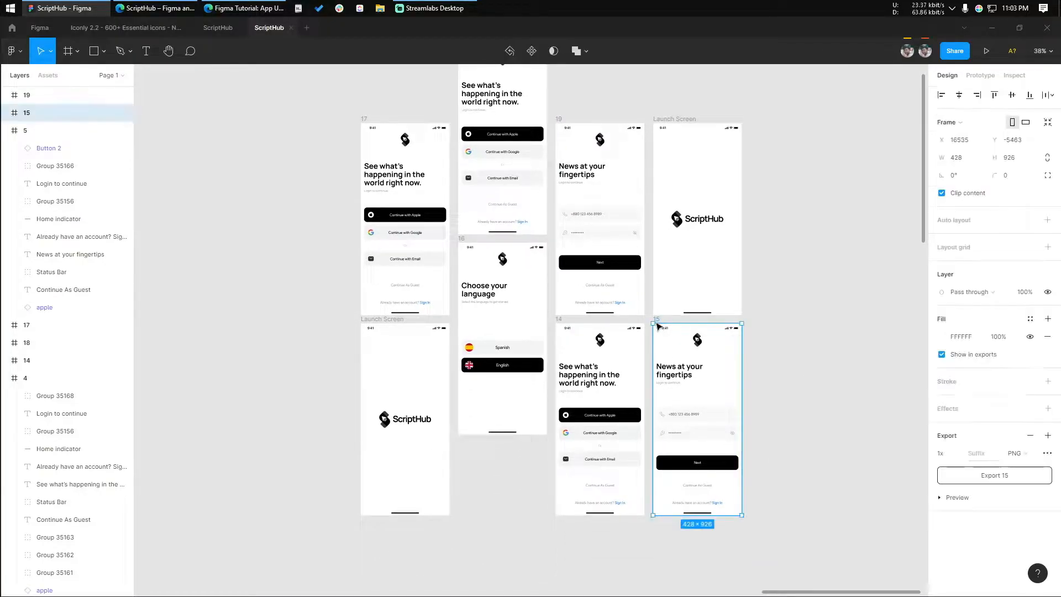
alt+drag(703, 345, 512, 469)
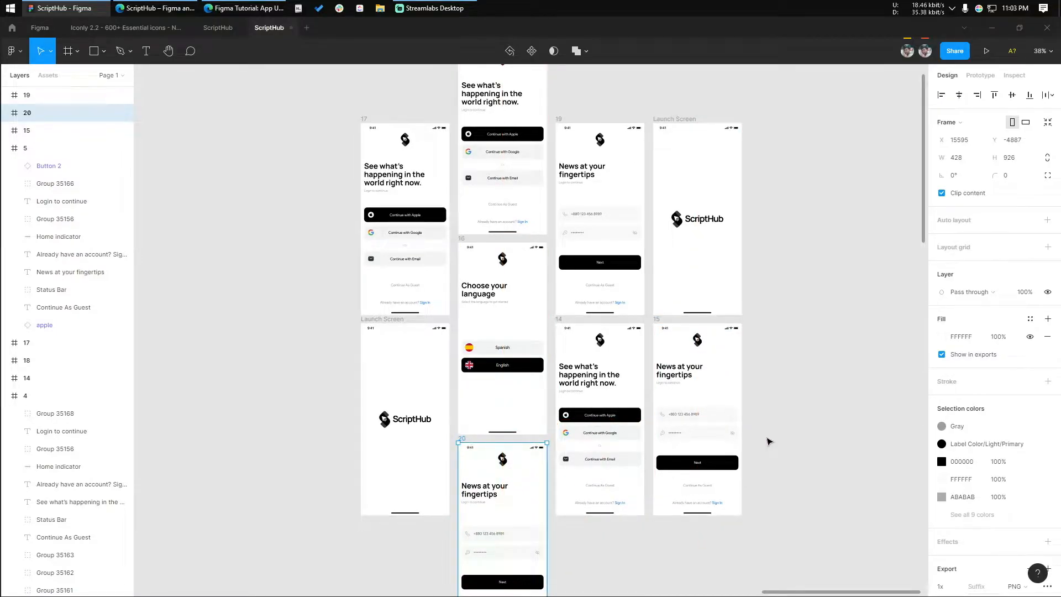
key(Escape)
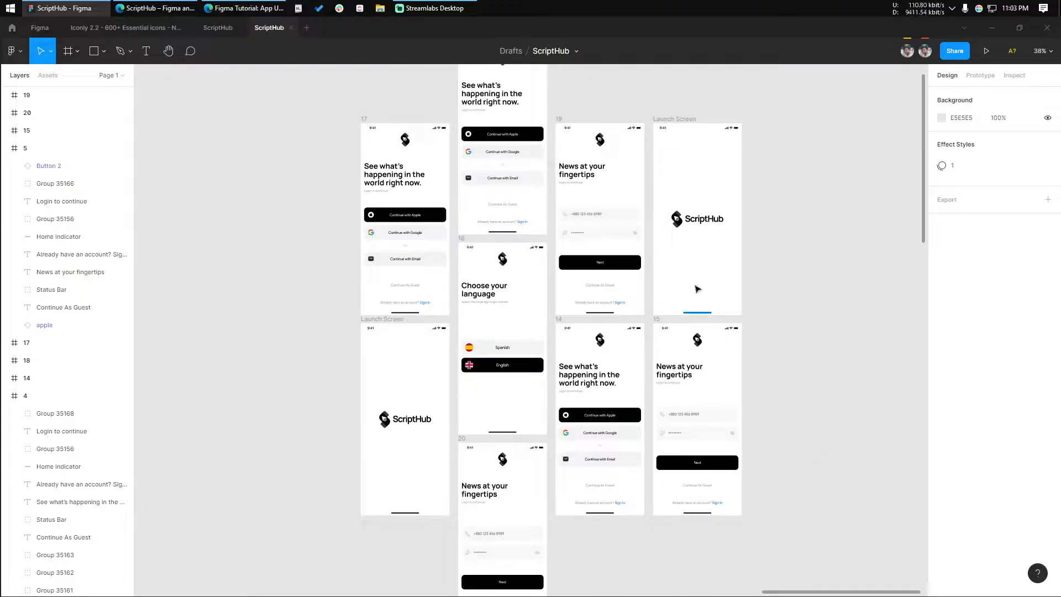
Move the Launch Screen copy and the "News at your fingertips" screen below it down together to stagger the last column
click(665, 315)
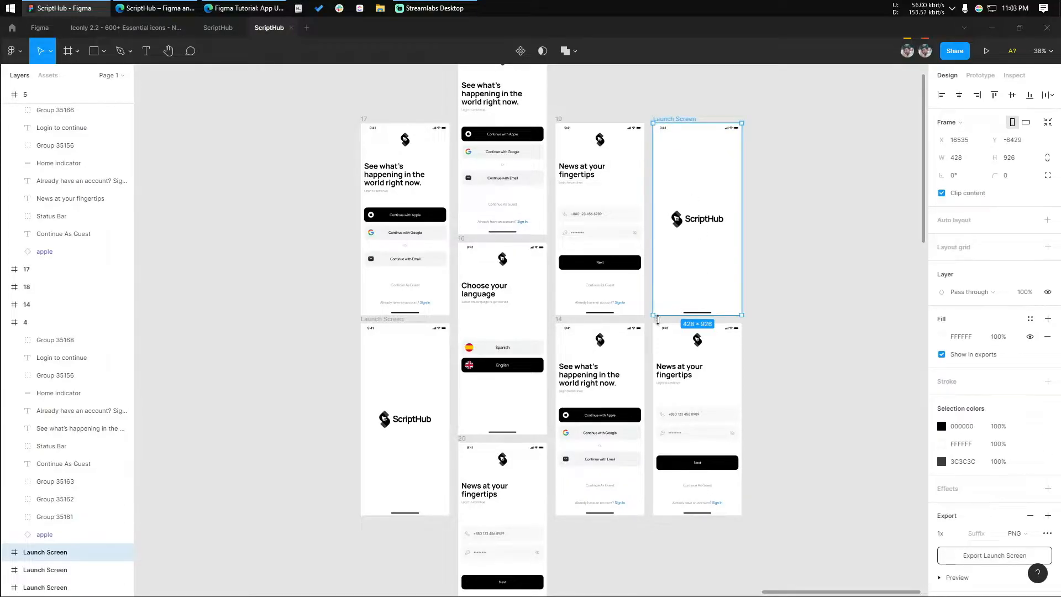
scroll(657, 320, up, 3)
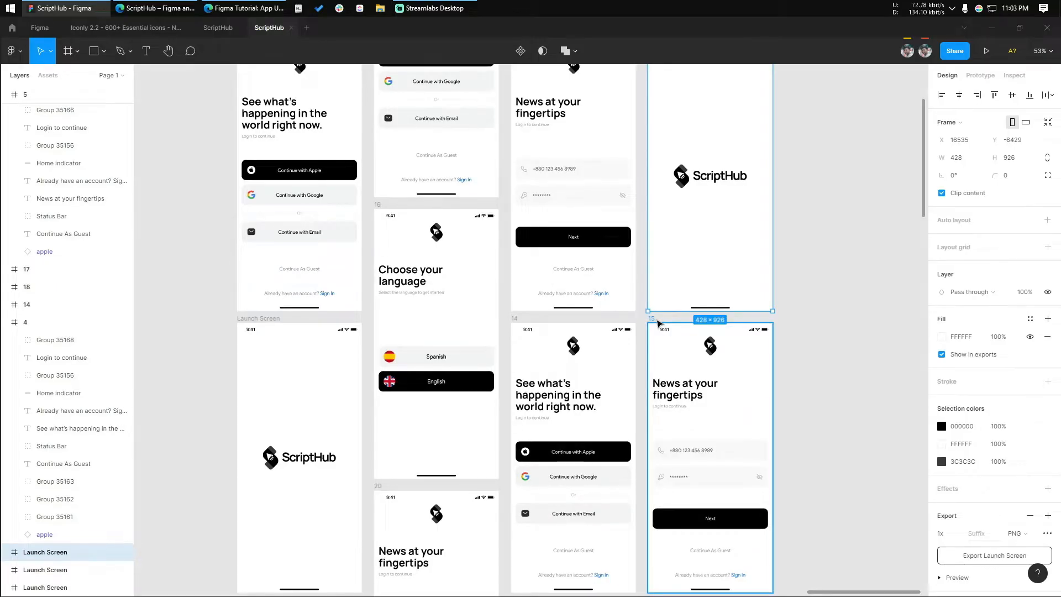
shift+click(658, 322)
scroll(658, 322, down, 2)
drag(709, 287, 701, 297)
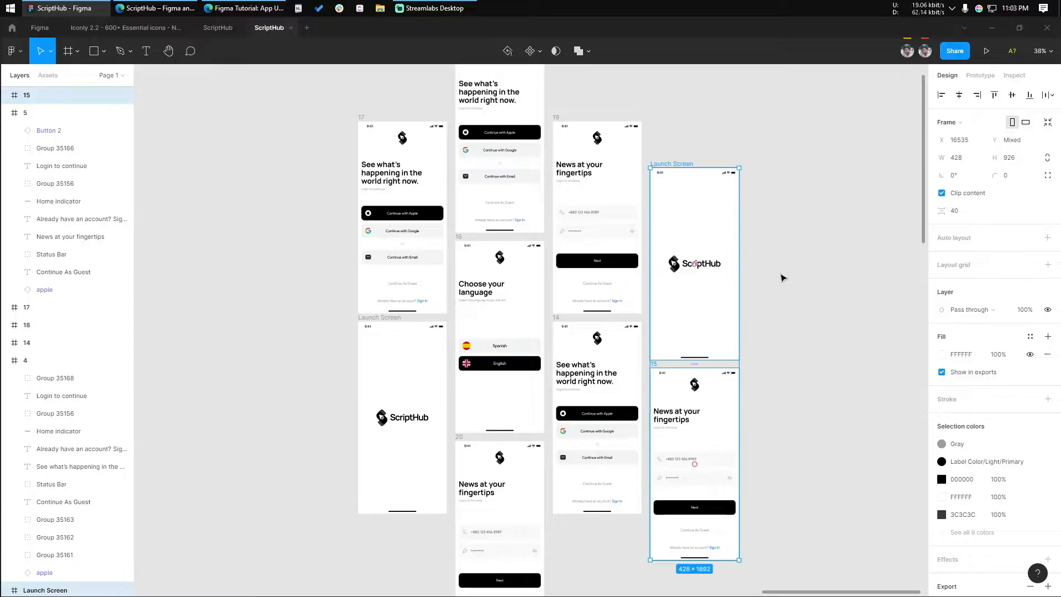
click(779, 280)
Draw a new frame about 811 × 682 beside the staggered screens and name it Presentation Design
scroll(787, 275, down, 1)
mouse_move(787, 275)
mouse_down()
mouse_move(694, 324)
mouse_move(645, 306)
mouse_move(552, 303)
mouse_move(665, 369)
mouse_up()
scroll(693, 328, down, 2)
click(77, 51)
click(49, 78)
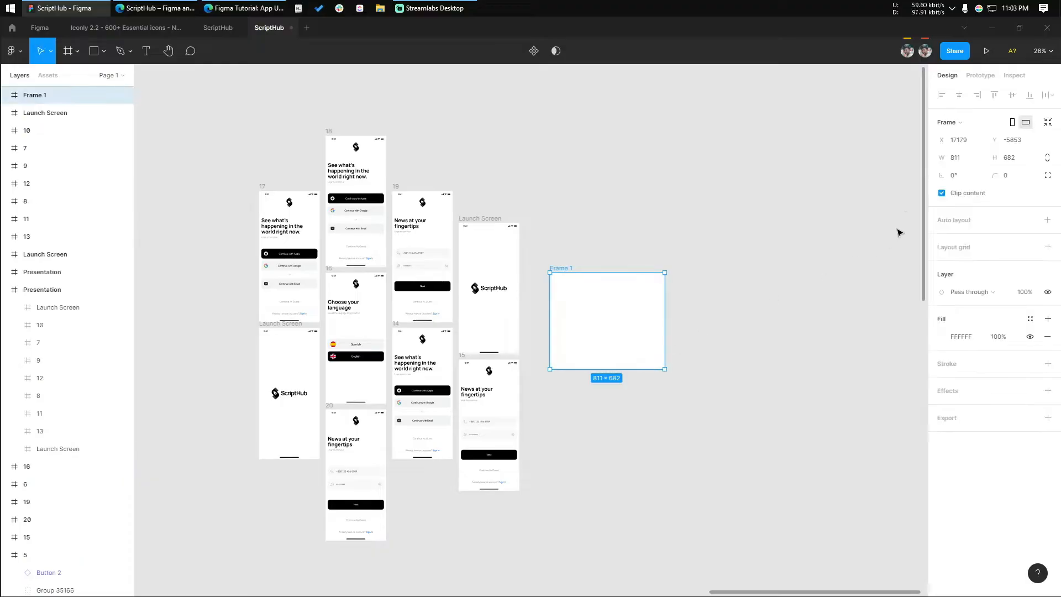
double_click(559, 268)
text(Presentation Design)
key(Return)
Resize the Presentation Design frame to 1600 wide and 1200 high
click(957, 160)
key(Tab)
text(1)
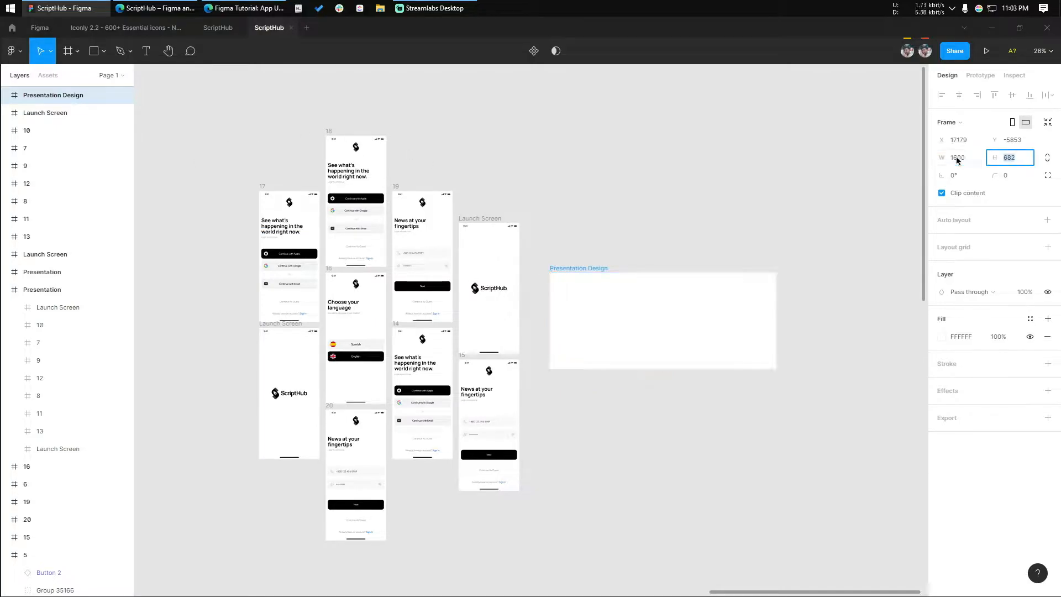
text(200)
key(Return)
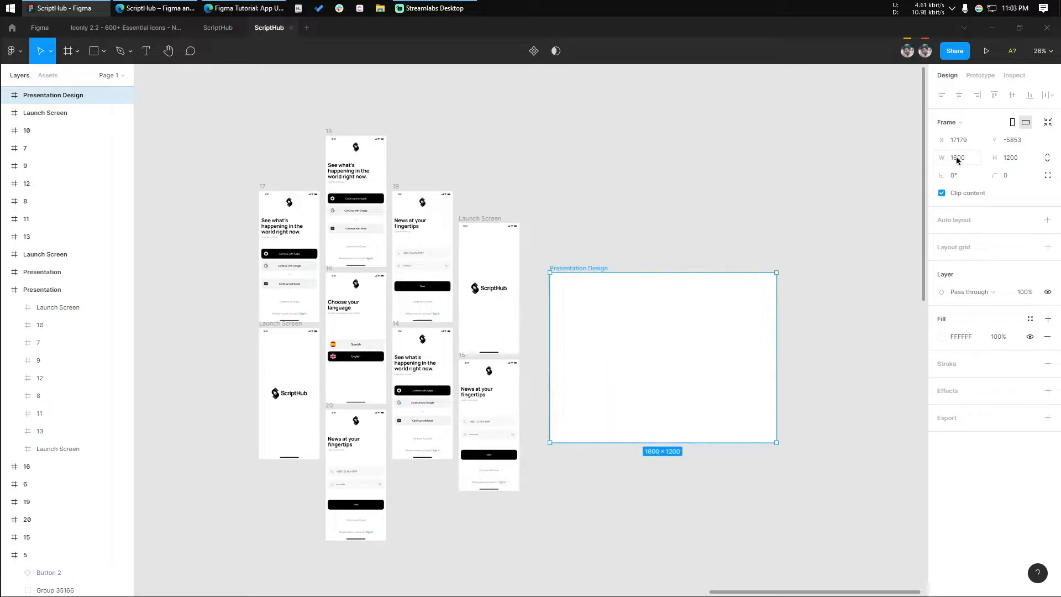
click(621, 150)
Select all the staggered app screens and move them together into the Presentation Design frame
scroll(605, 147, up, 1)
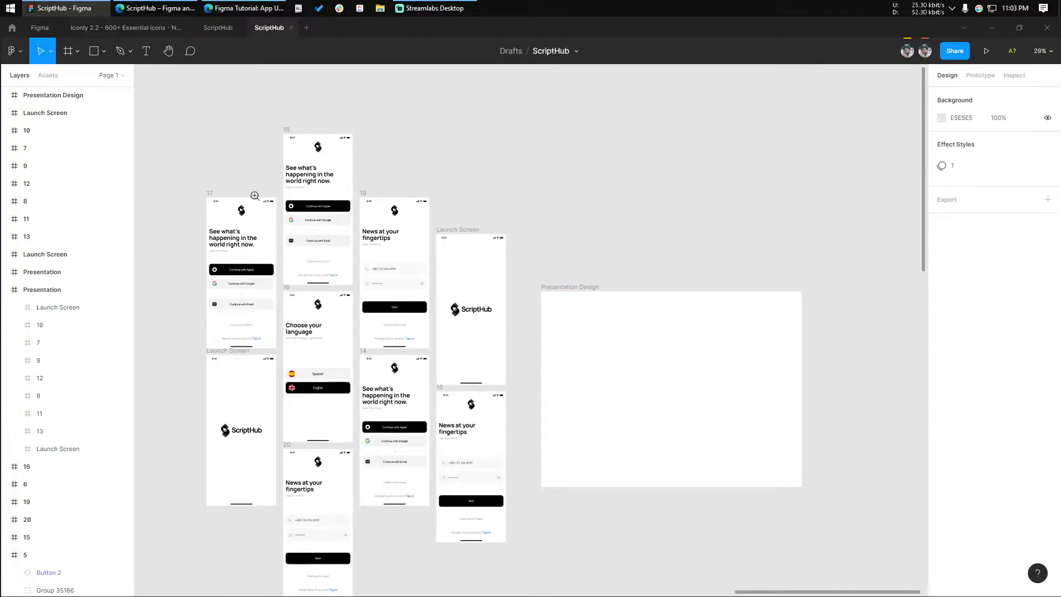
scroll(252, 194, down, 1)
click(231, 197)
shift+click(282, 142)
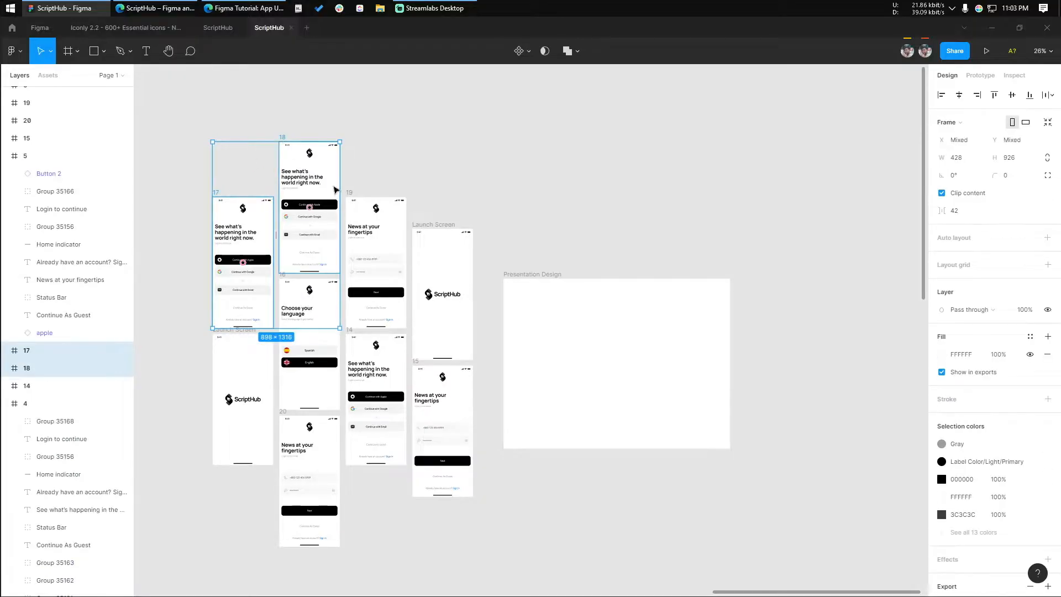
drag(167, 104, 484, 584)
drag(376, 396, 618, 417)
Rotate the selected screens together to 30° and shift them slightly to adjust their placement within the Presentation Design frame
scroll(703, 382, down, 1)
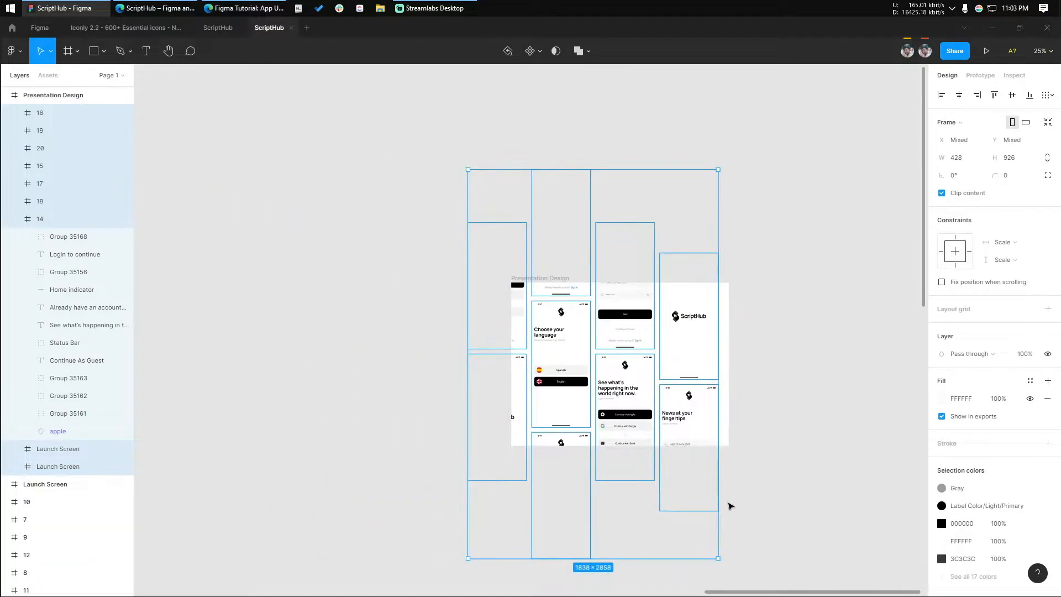
drag(722, 562, 791, 447)
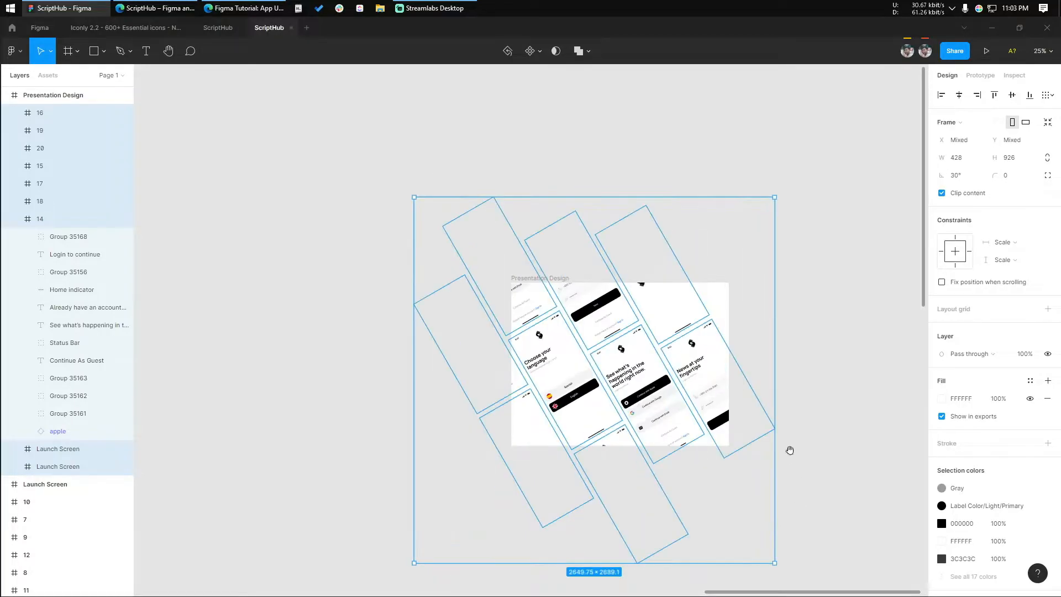
scroll(569, 426, up, 2)
scroll(569, 426, up, 3)
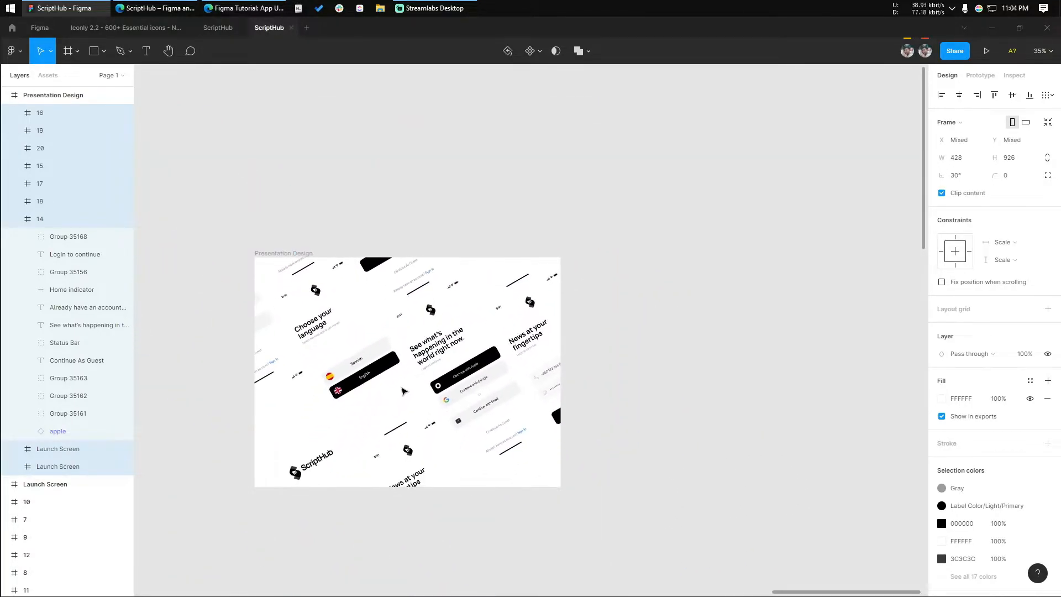
drag(401, 393, 404, 401)
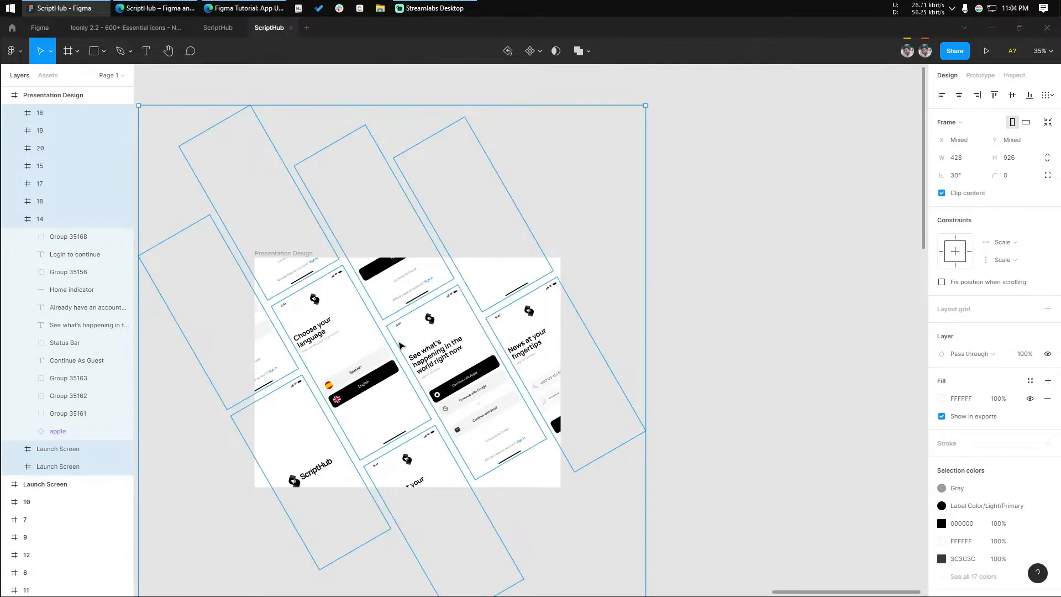
drag(378, 364, 384, 374)
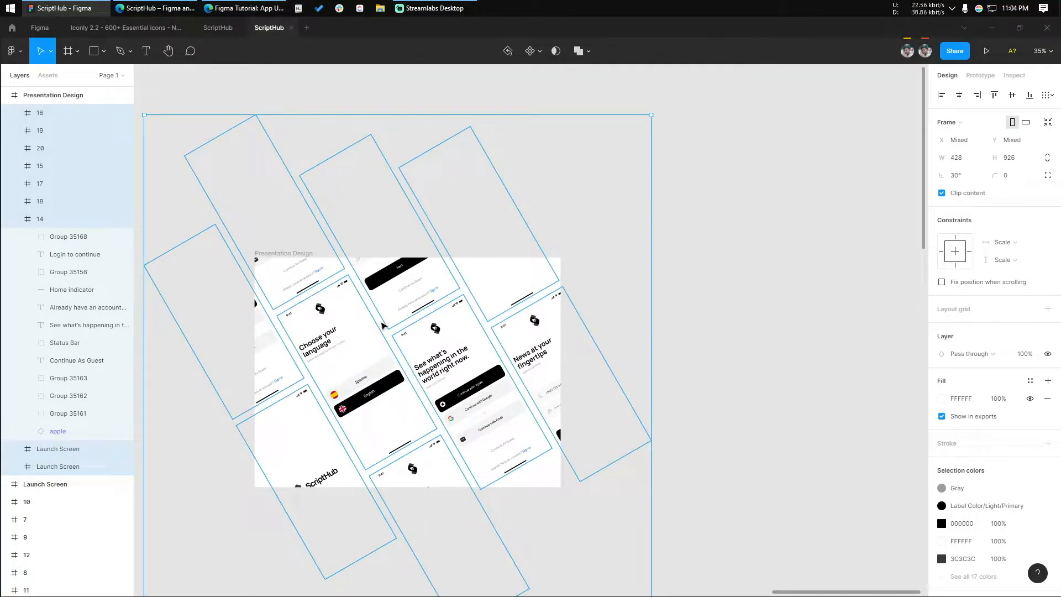
Undo the rotation and the move of the app screens into the Presentation Design frame
key(ctrl+z)
key(ctrl+z)
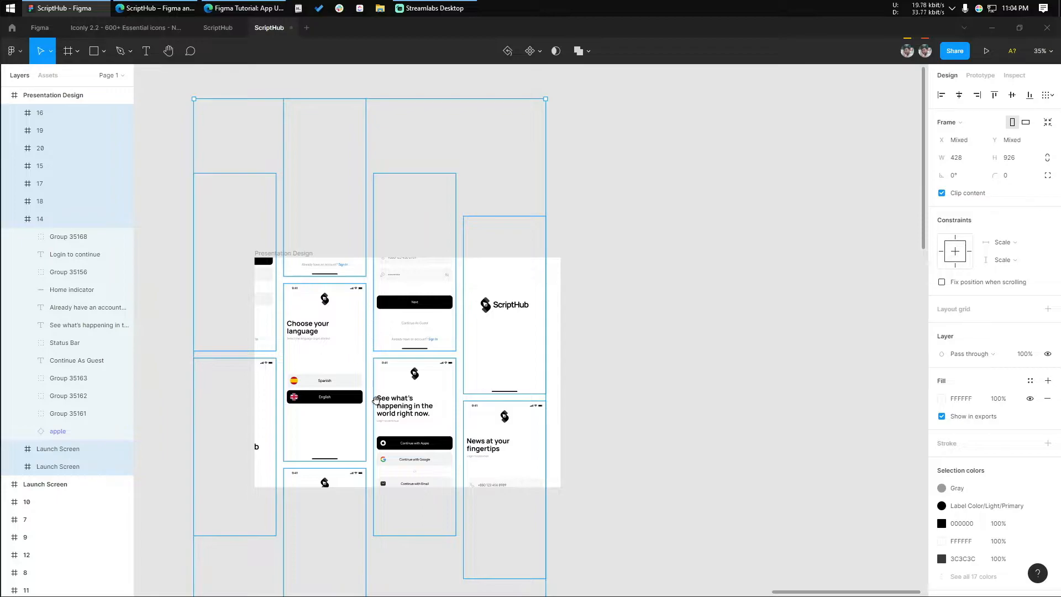
key(ctrl+z)
drag(391, 280, 636, 182)
scroll(480, 308, down, 1)
click(480, 315)
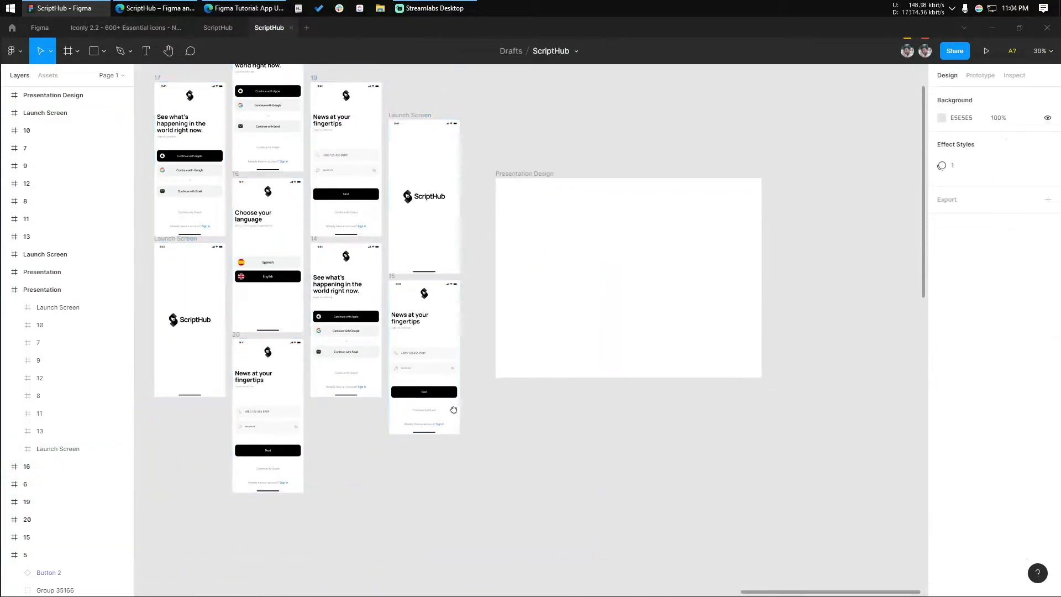
Duplicate the bottom News at your fingertips screen of the second column below the third column's See what's happening screen
drag(442, 409, 482, 410)
scroll(482, 411, up, 1)
click(259, 330)
drag(295, 371, 400, 440)
scroll(366, 418, up, 3)
key(shift+Down)
key(shift+Down)
key(shift+Down)
key(shift+Down)
scroll(349, 401, up, 5)
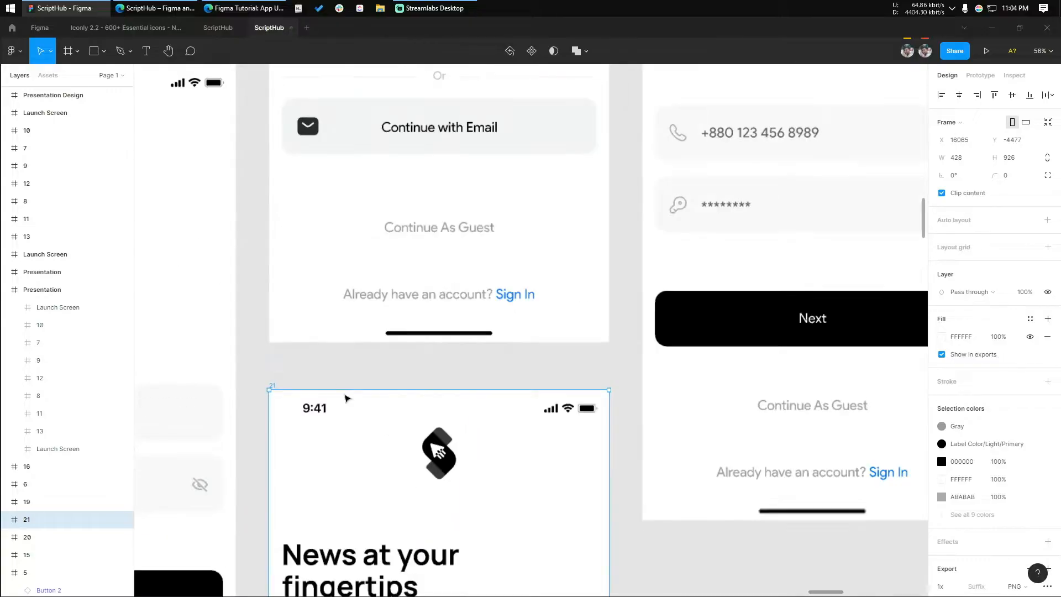
scroll(347, 400, down, 4)
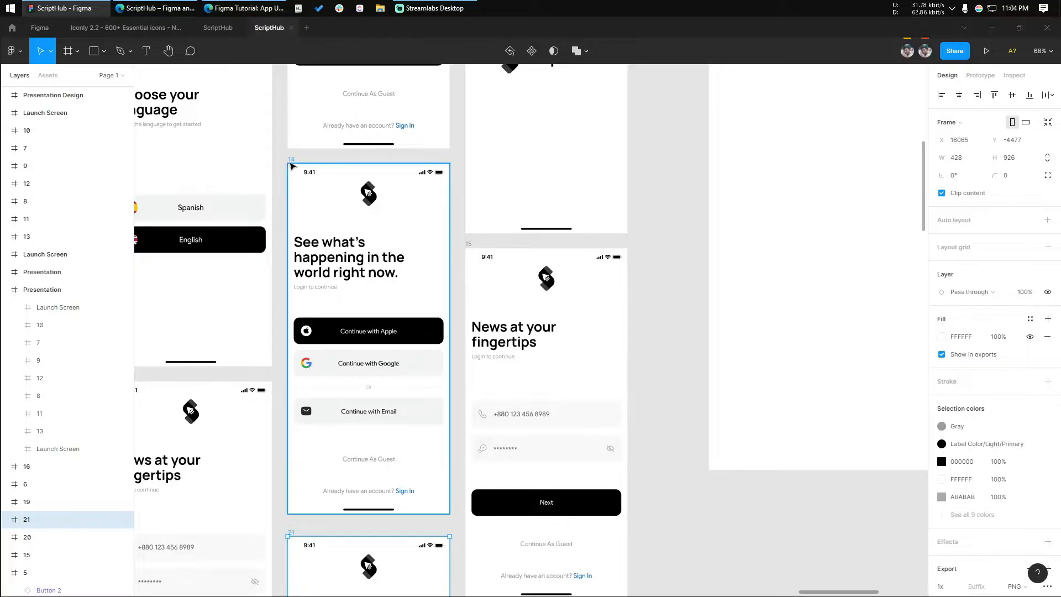
Set the vertical spacing between the third column's See what's happening screen and the duplicate below it to 40
shift+click(291, 166)
click(953, 212)
text(40)
key(Return)
scroll(636, 434, down, 5)
click(638, 419)
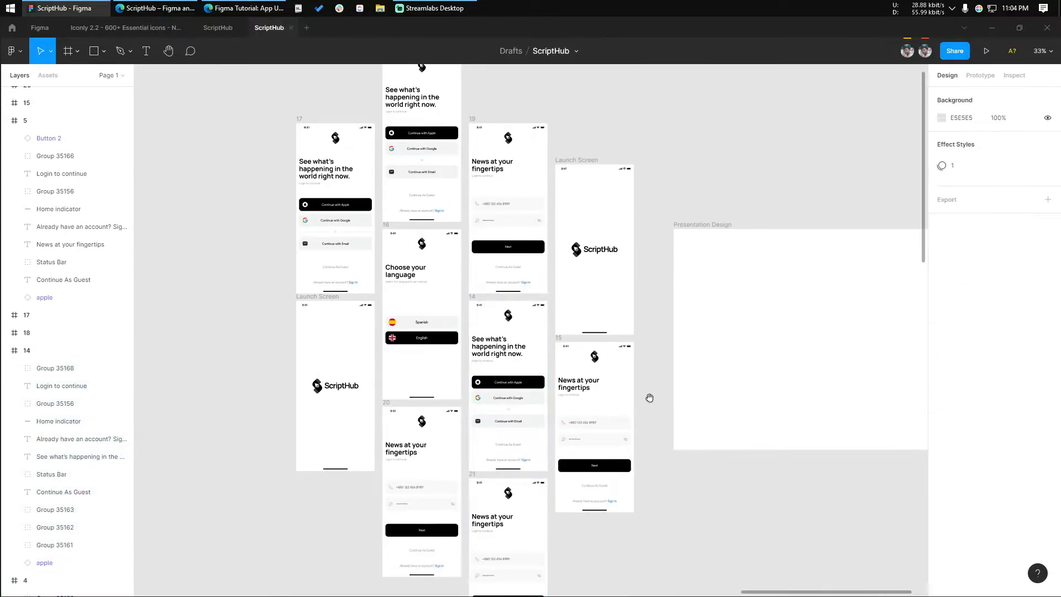
Select all the staggered app screens, including the new duplicate, and move them together into the Presentation Design frame
scroll(649, 397, down, 2)
drag(265, 78, 620, 532)
scroll(479, 470, right, 3)
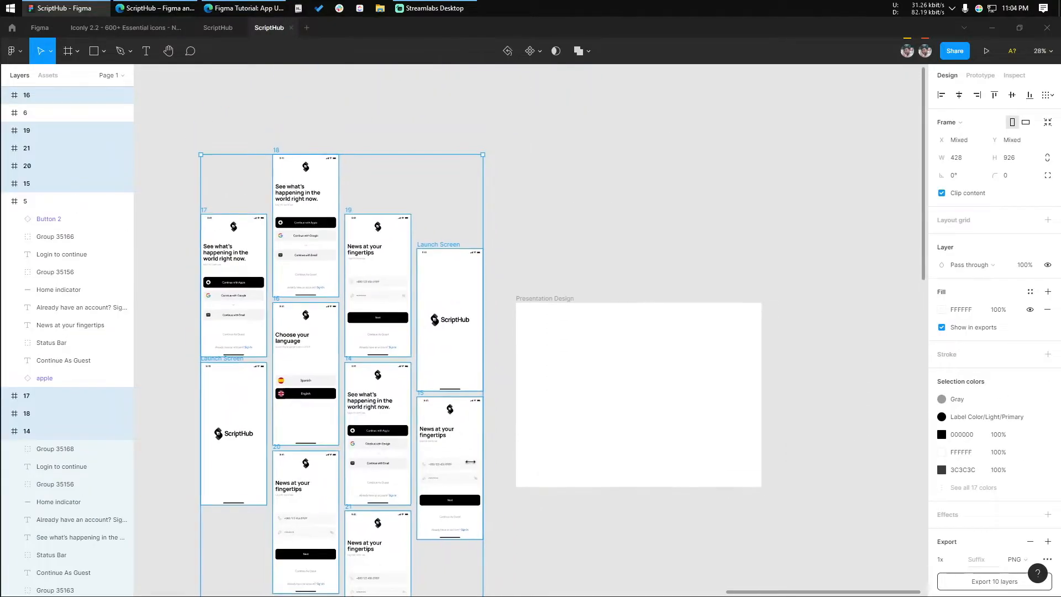
drag(384, 414, 670, 409)
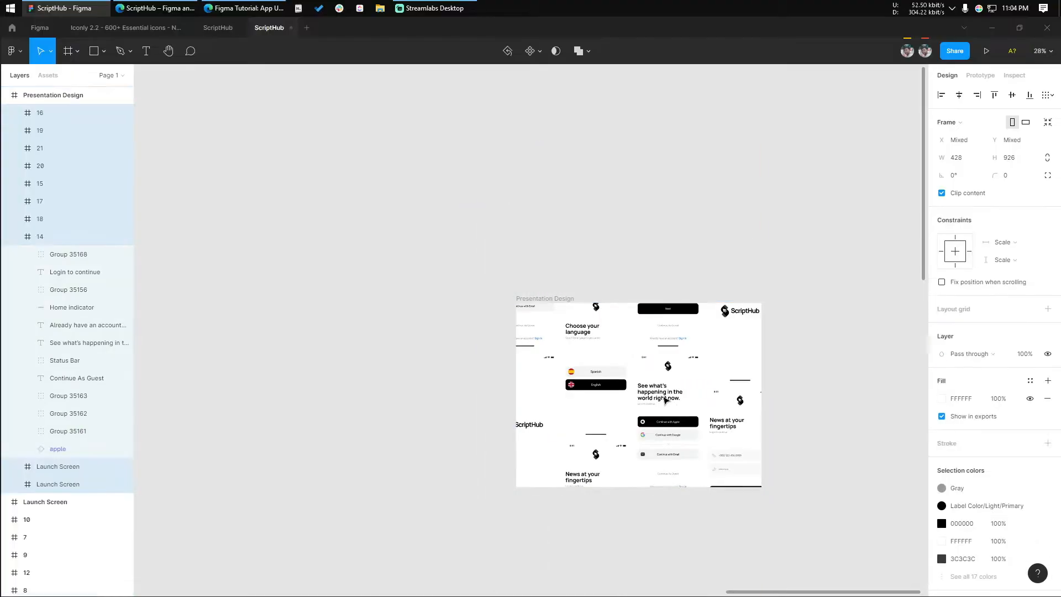
Rotate the selected screens together to 15° and shift them slightly within the Presentation Design frame
drag(768, 290, 688, 308)
scroll(688, 309, down, 1)
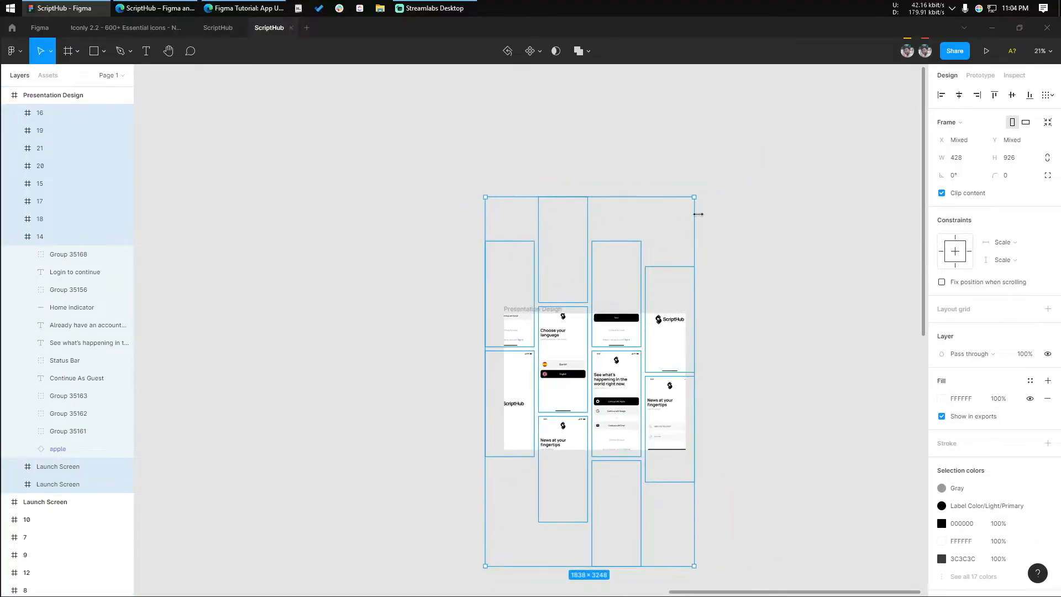
drag(694, 190, 604, 155)
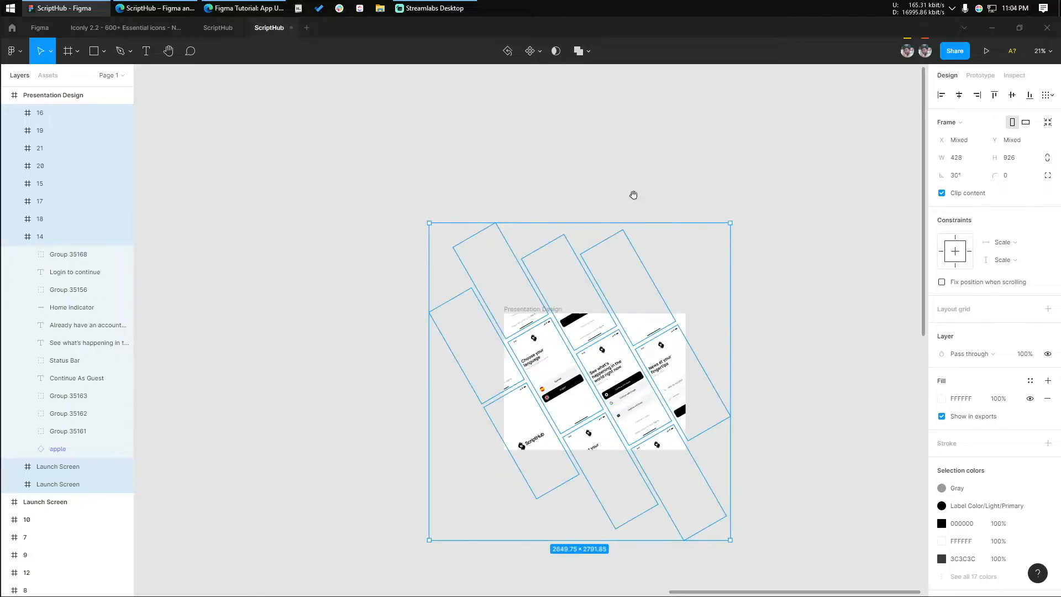
drag(748, 234, 761, 241)
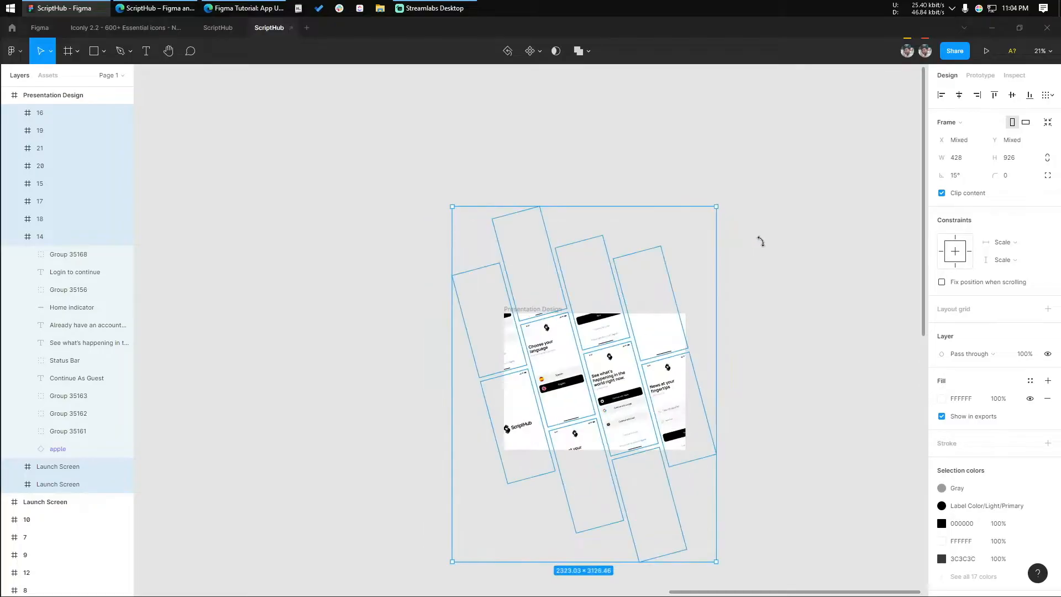
scroll(719, 445, up, 5)
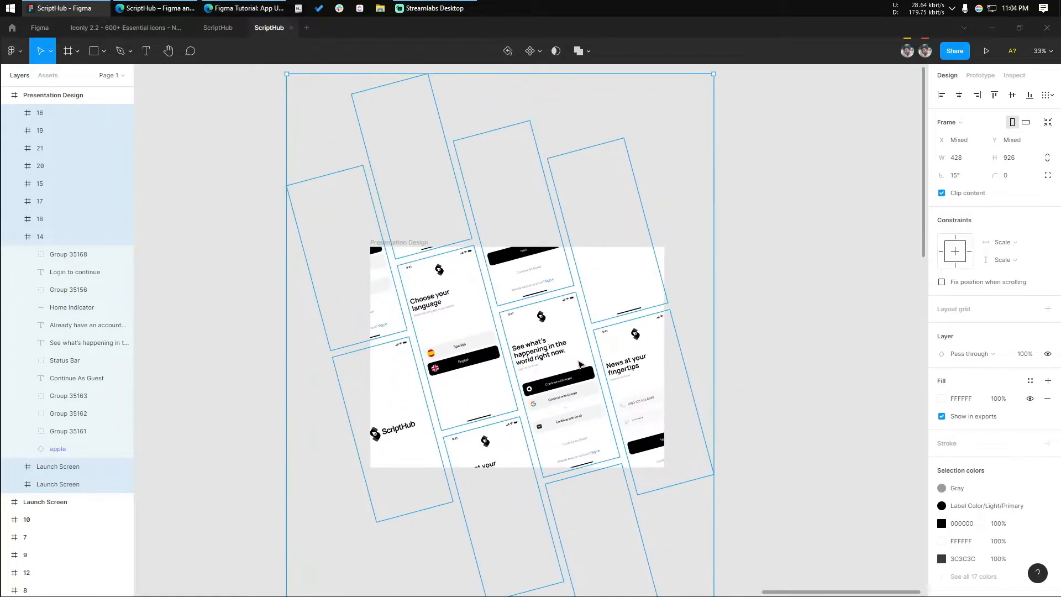
drag(586, 382, 552, 370)
scroll(543, 391, up, 2)
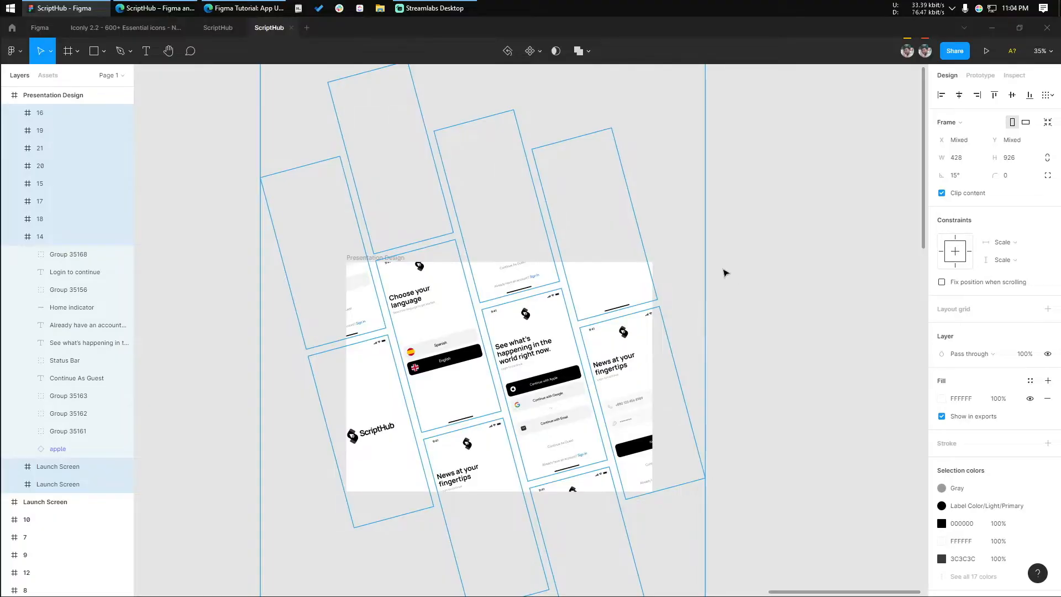
Try reducing the rotation value of the selected screens to 13°, and undo the attempted changes
click(971, 179)
key(Down)
key(Down)
key(Down)
key(Down)
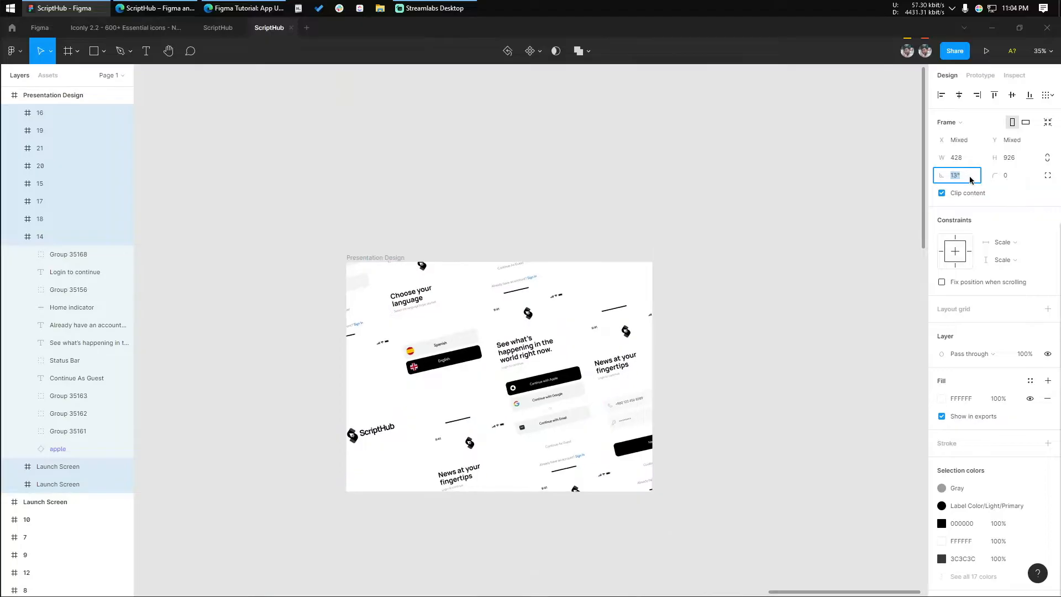
scroll(790, 171, down, 3)
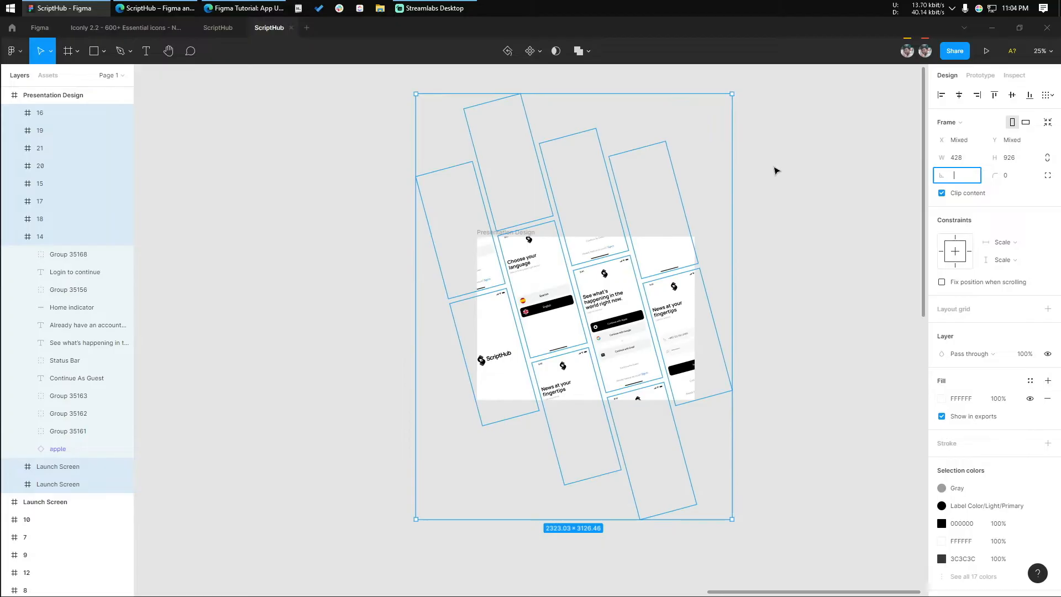
click(724, 107)
drag(636, 258, 557, 330)
drag(708, 195, 337, 519)
click(497, 300)
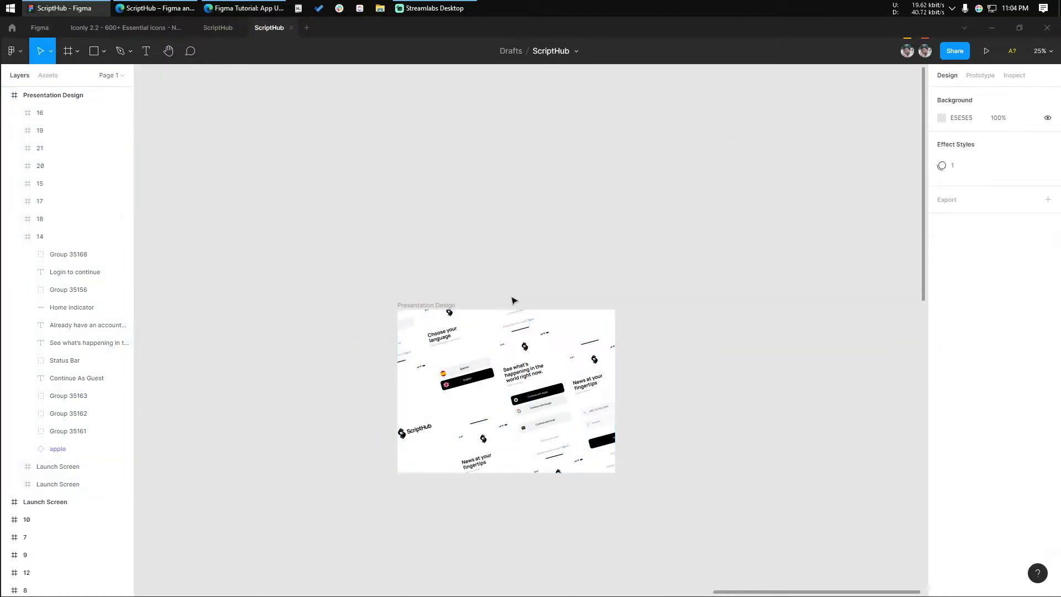
key(ctrl+z)
key(ctrl+z)
key(ctrl+z)
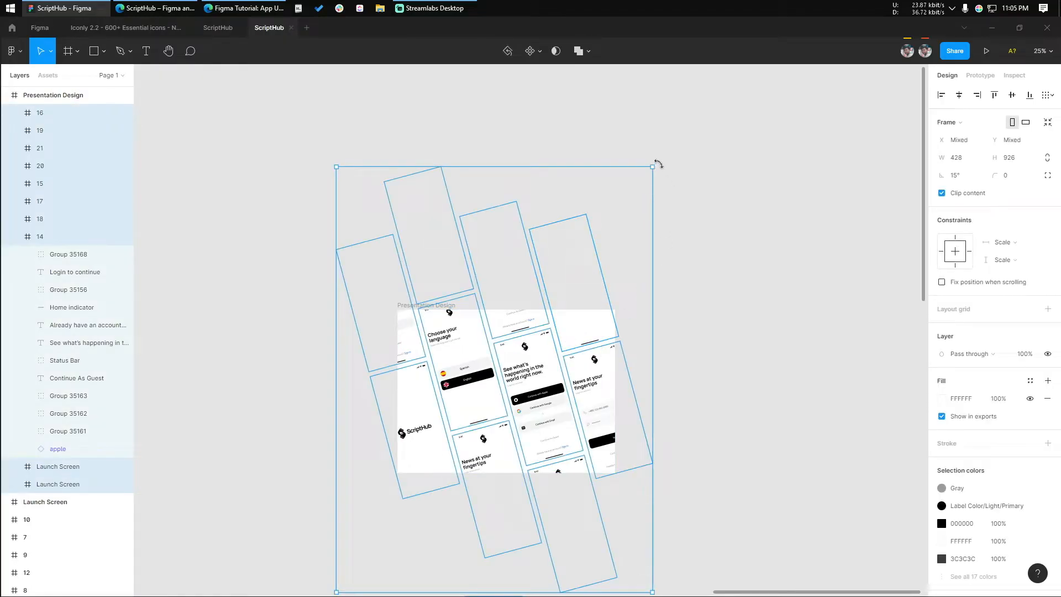
Rotate the selected screens together further to about 21.65° and deselect them
drag(658, 164, 642, 153)
scroll(548, 401, up, 3)
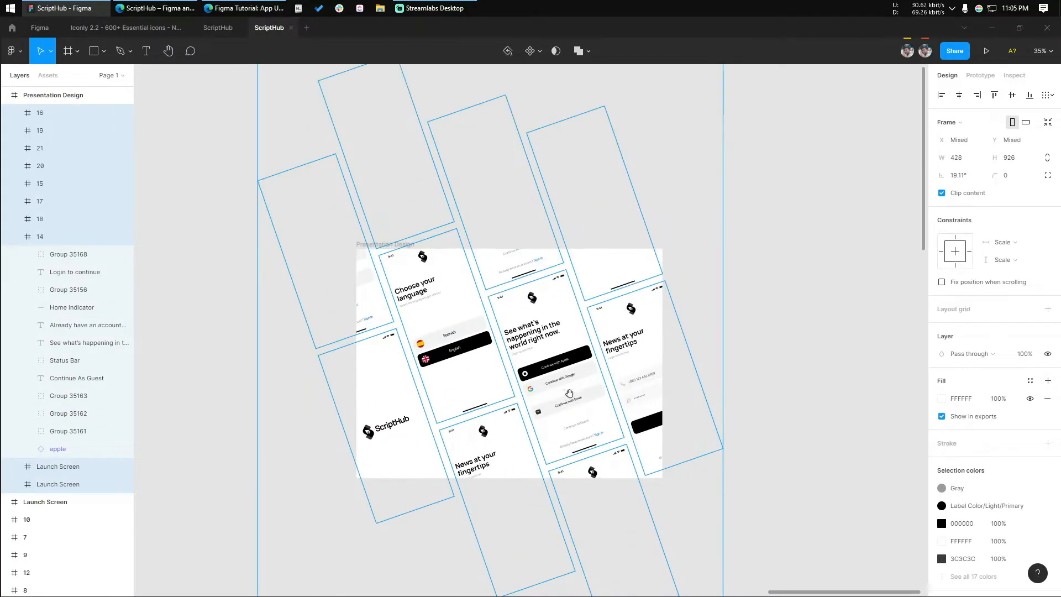
scroll(548, 401, down, 2)
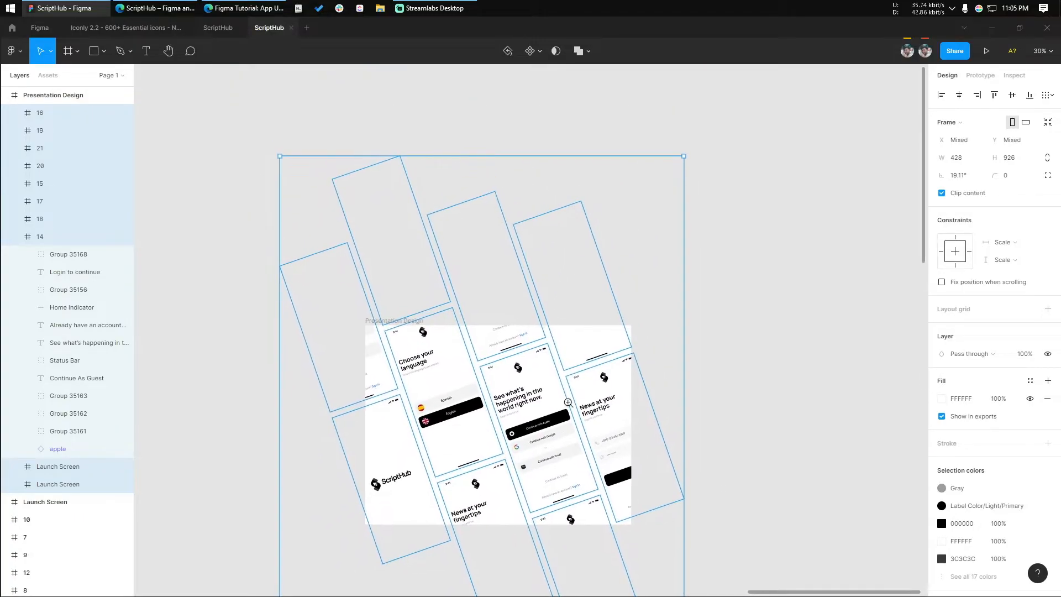
drag(678, 169, 684, 174)
drag(680, 172, 672, 160)
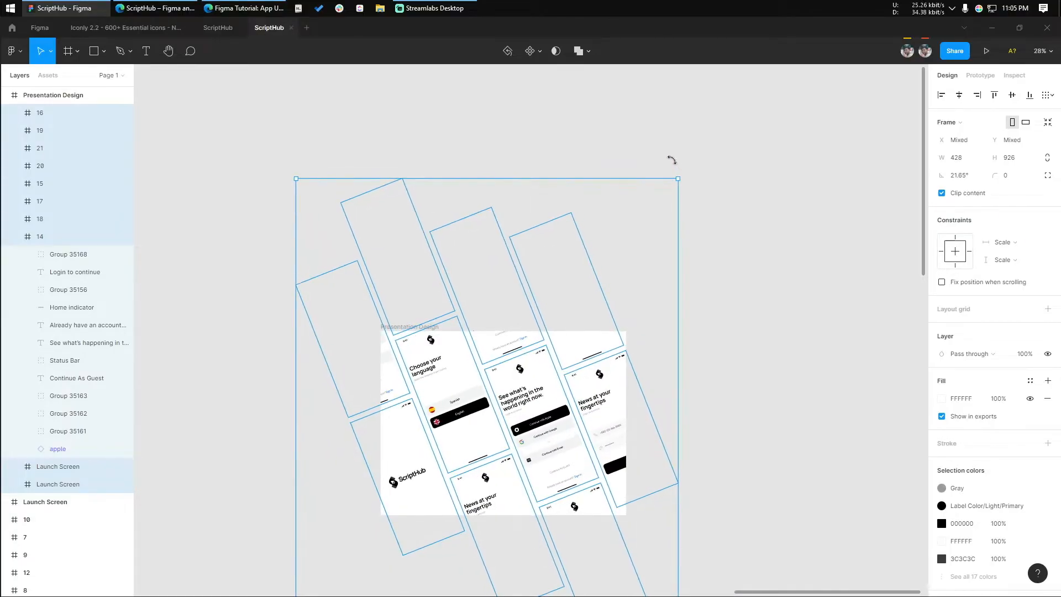
click(765, 393)
Change the Presentation Design frame's fill to the light grey E8E8E8
scroll(659, 396, up, 1)
drag(557, 378, 623, 300)
scroll(623, 300, up, 1)
scroll(623, 300, up, 5)
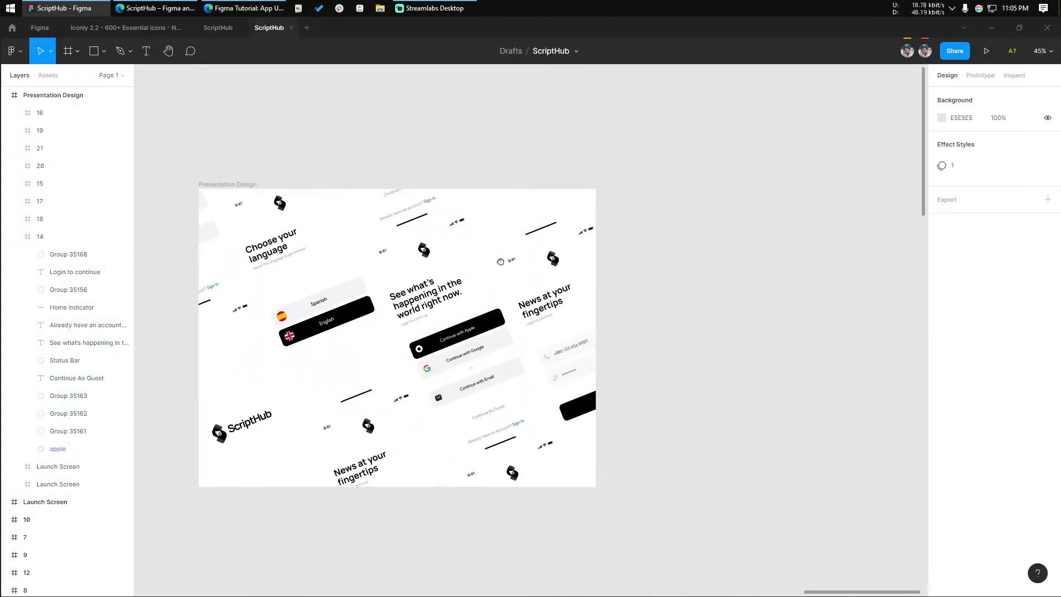
drag(423, 250, 393, 219)
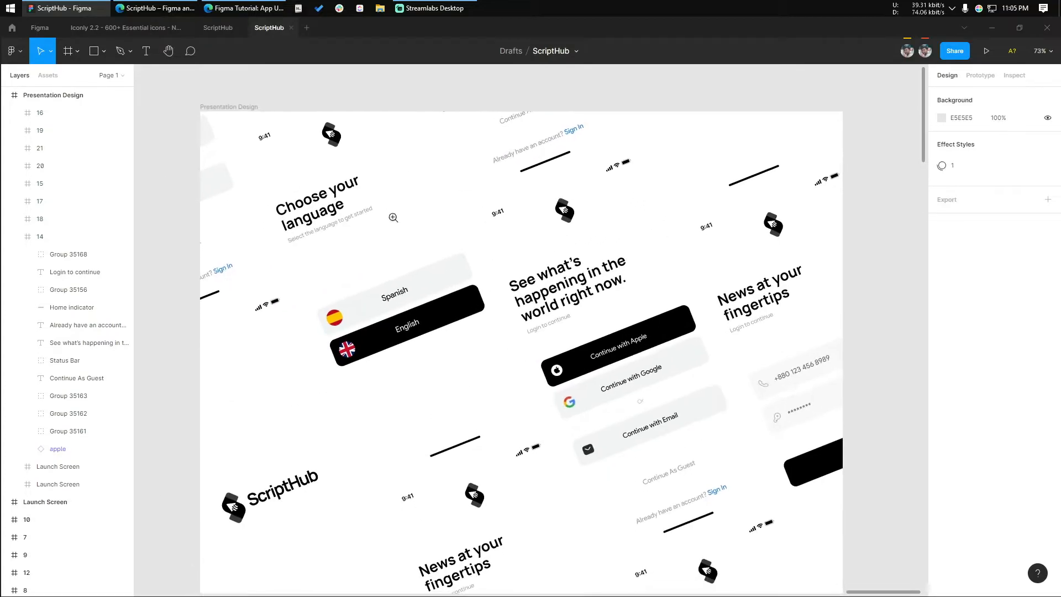
scroll(394, 229, down, 2)
click(238, 109)
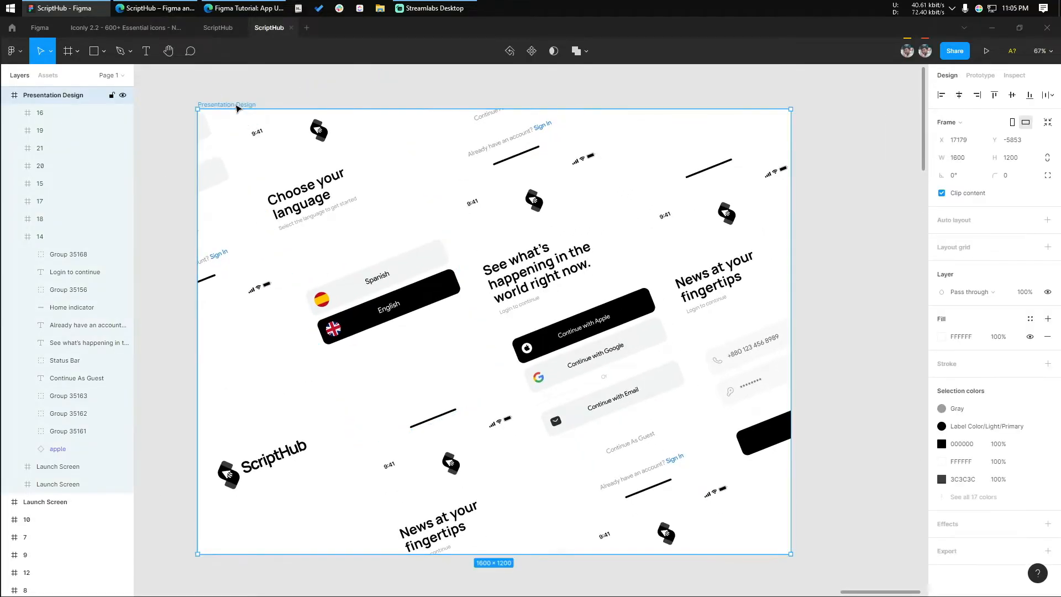
scroll(888, 307, down, 1)
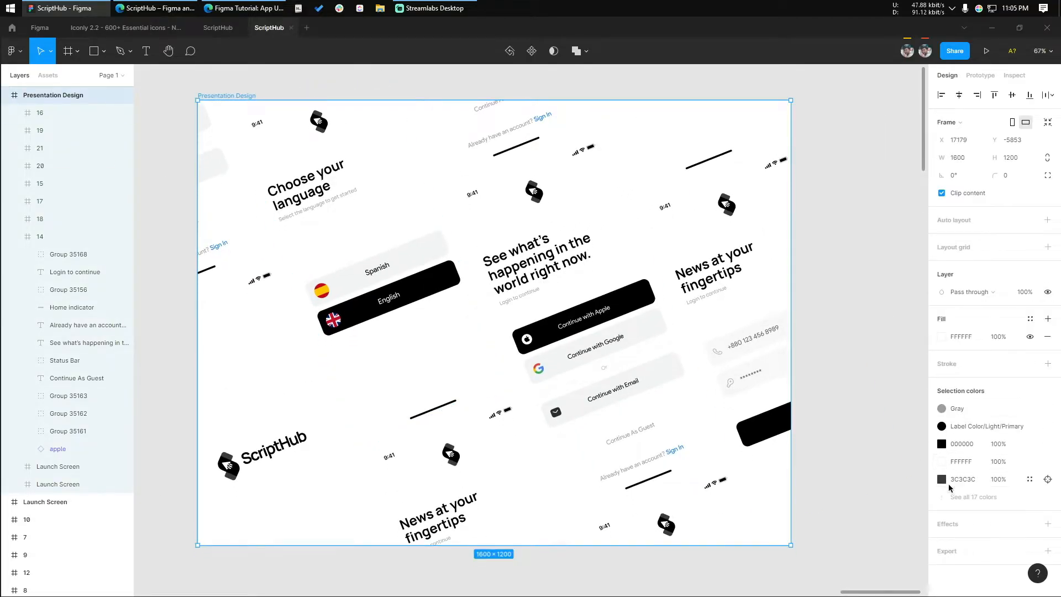
click(942, 338)
drag(794, 323, 778, 328)
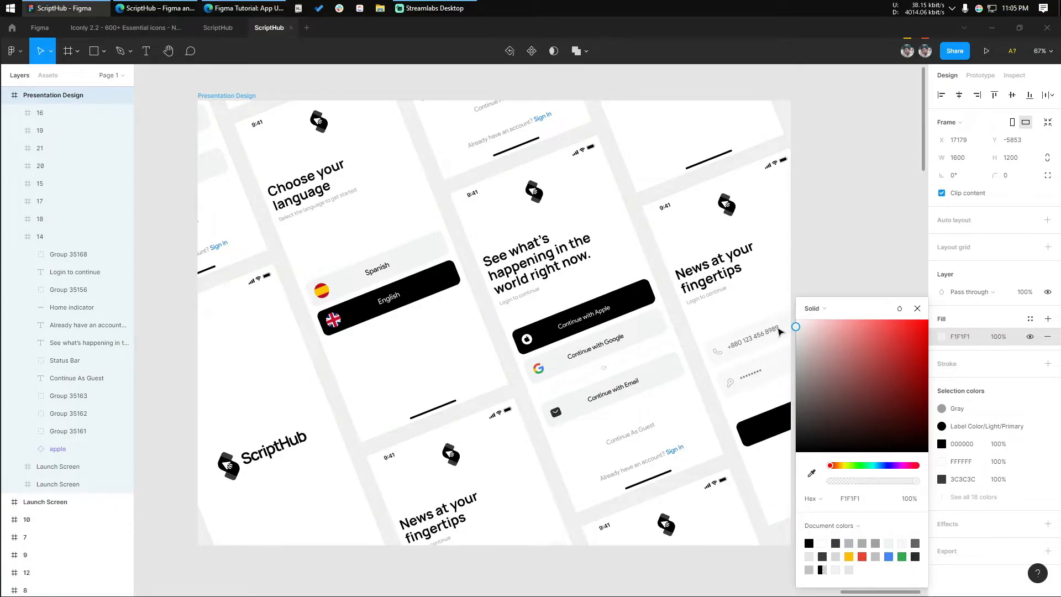
click(841, 215)
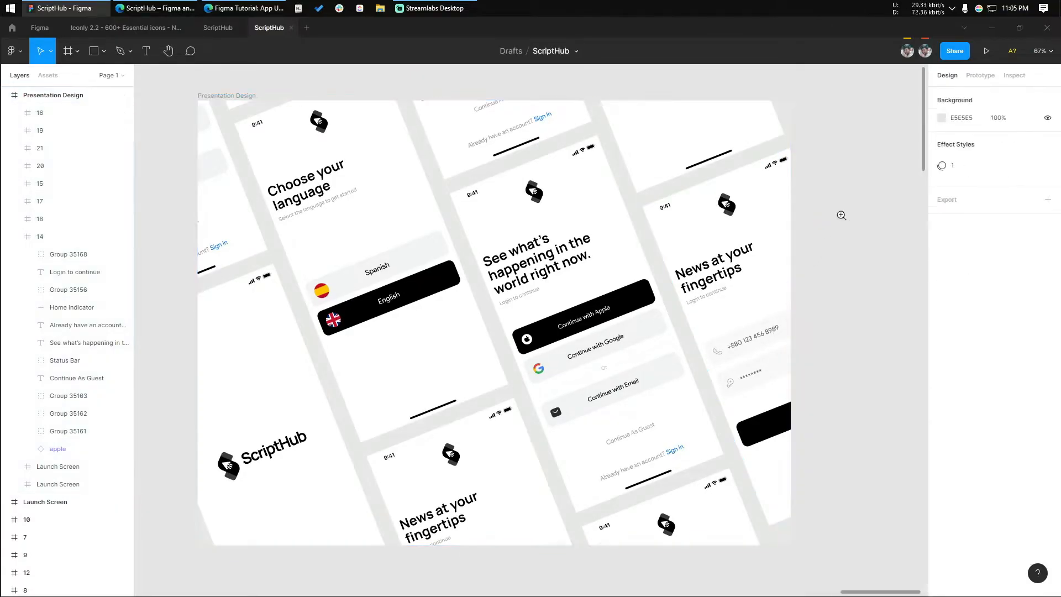
Set the Presentation Design frame's fill to the light grey F1F1F1
scroll(841, 215, down, 2)
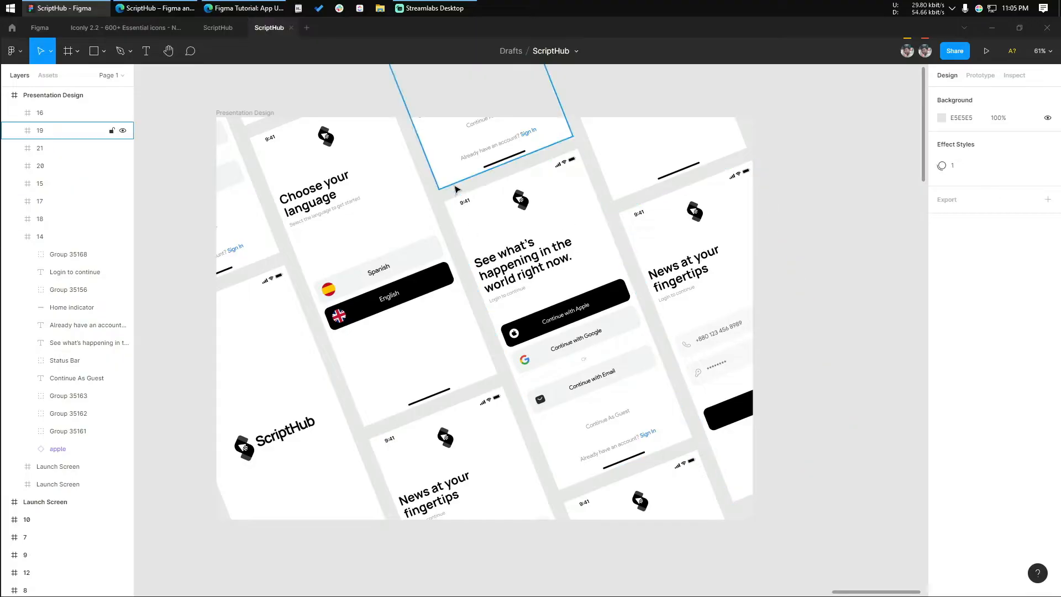
click(245, 113)
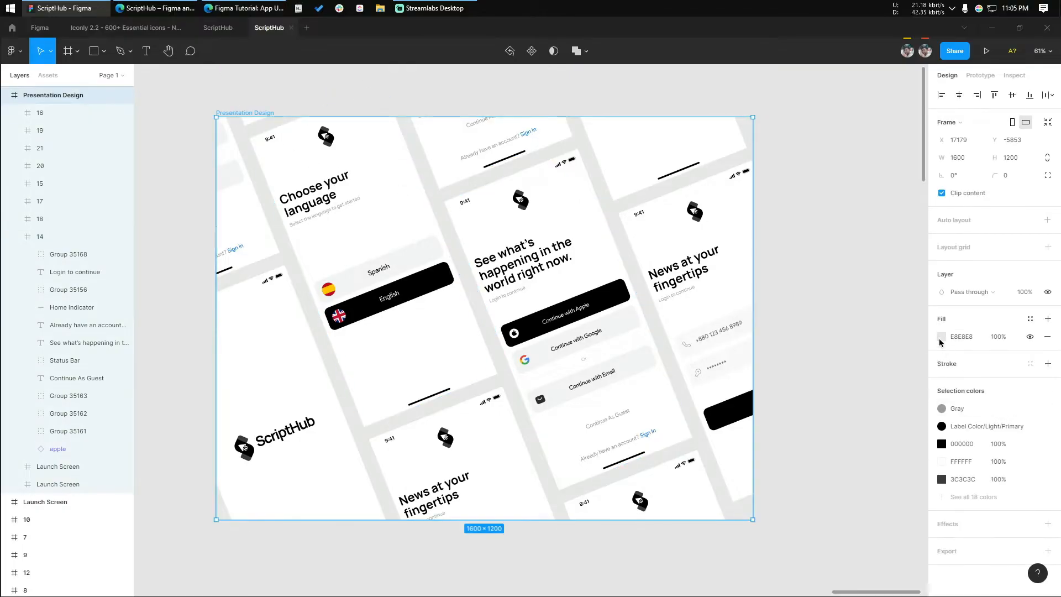
click(941, 337)
drag(802, 334, 794, 331)
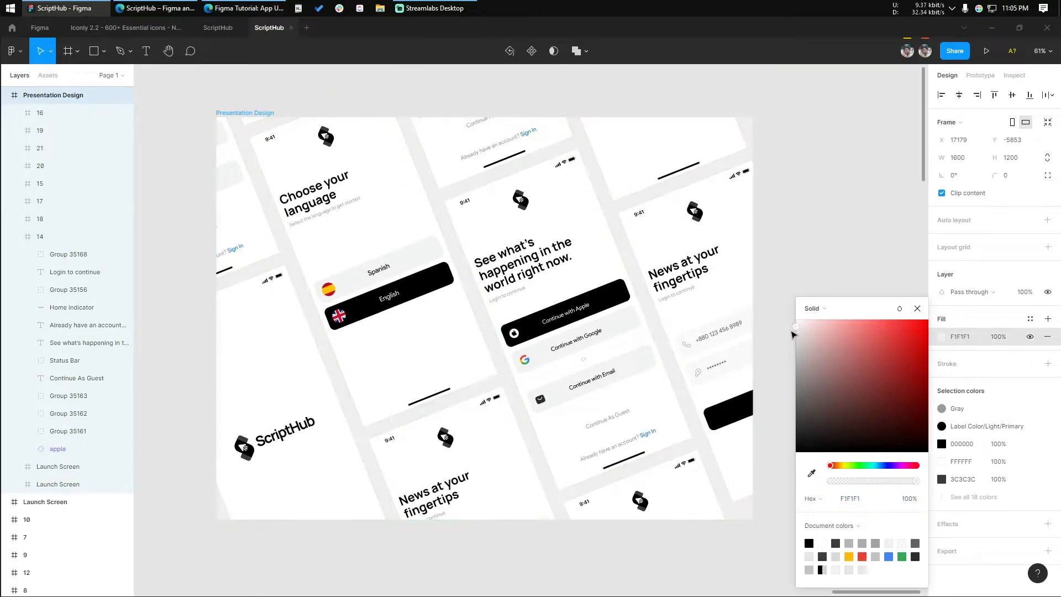
Add a drop shadow to the central See what's happening in the world right now screen and open its settings
click(461, 198)
scroll(965, 499, down, 5)
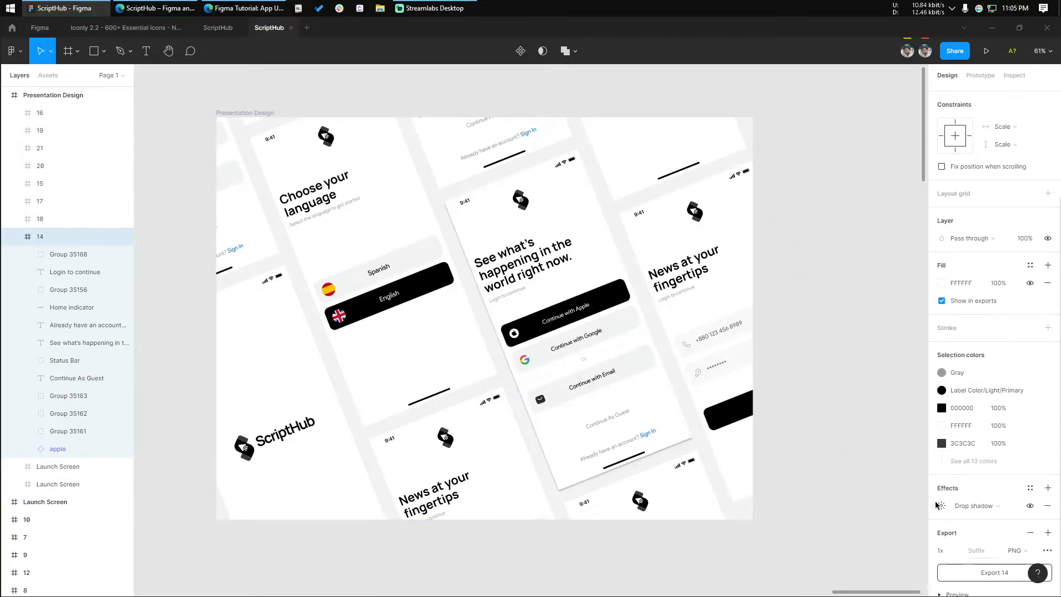
click(1047, 487)
click(941, 505)
click(892, 540)
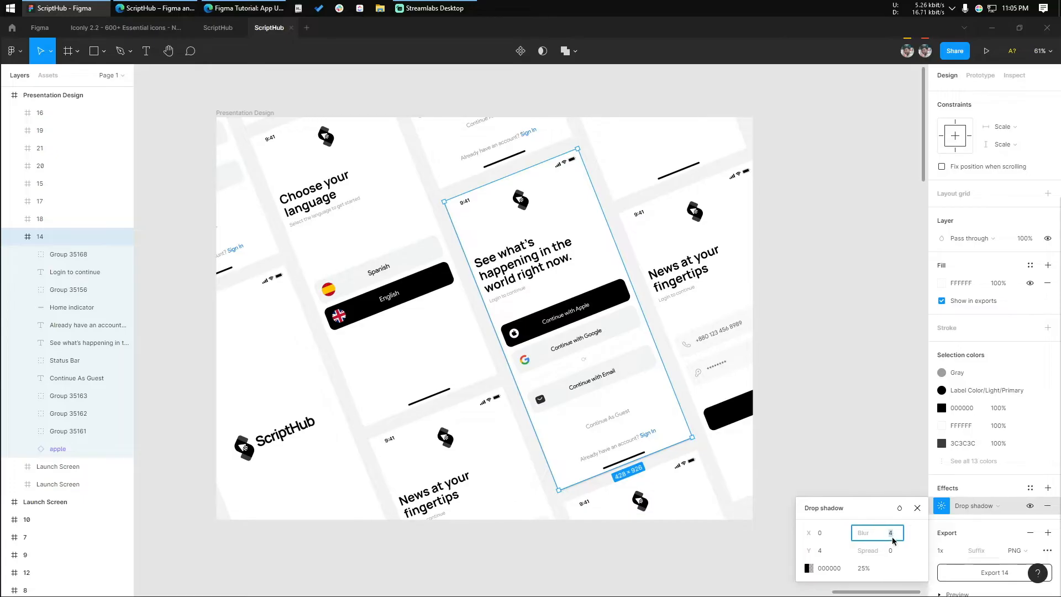
Offset the drop shadow to X -198 and Y 103, and bring the central screen to the front of the frame
drag(805, 548, 728, 549)
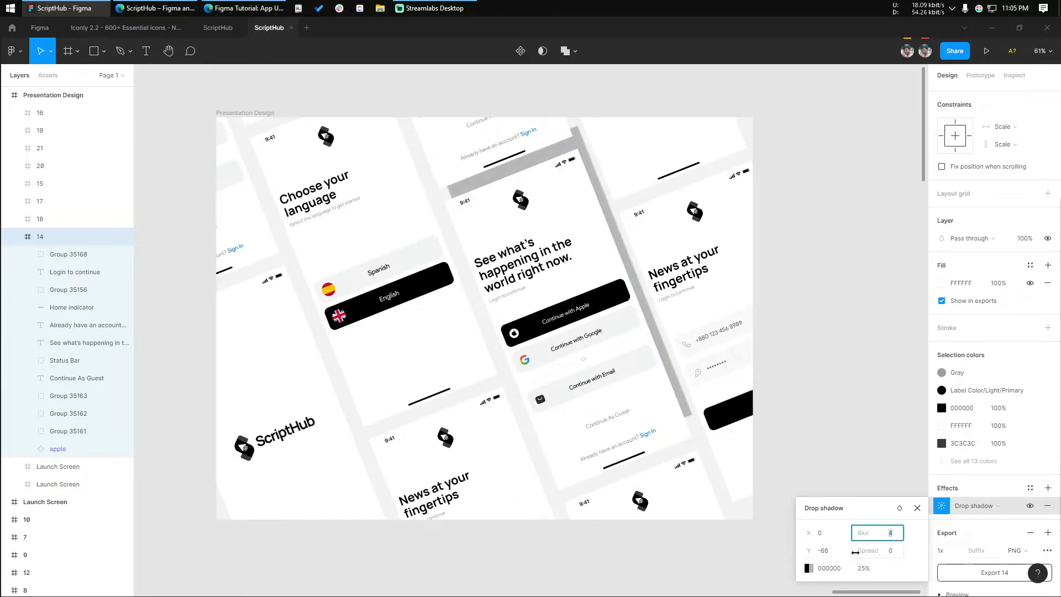
key(ctrl+z)
drag(803, 531, 669, 530)
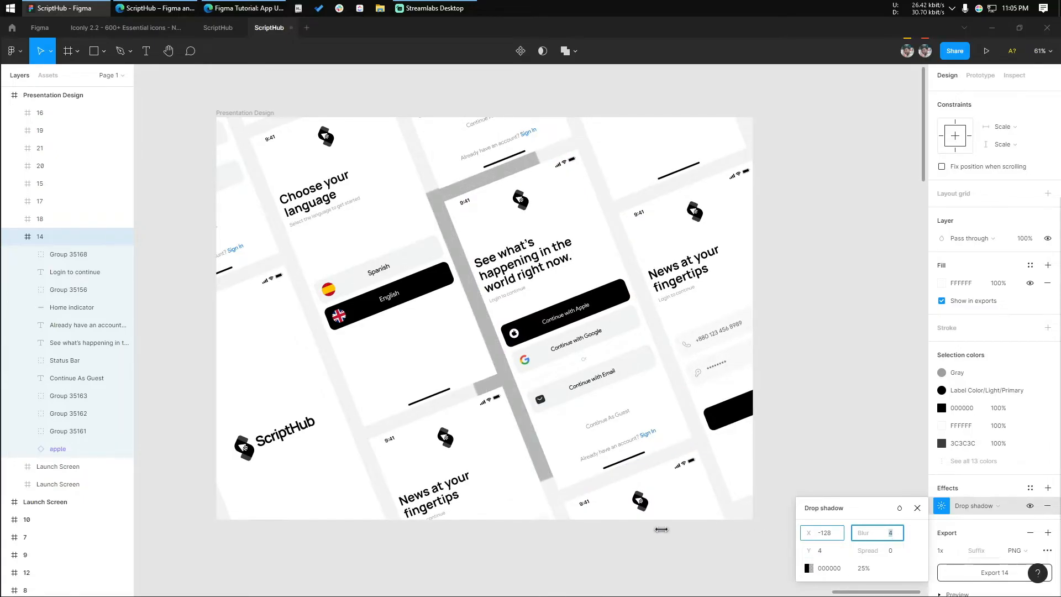
drag(798, 552, 912, 538)
drag(808, 532, 731, 531)
key(ctrl+shift+bracketright)
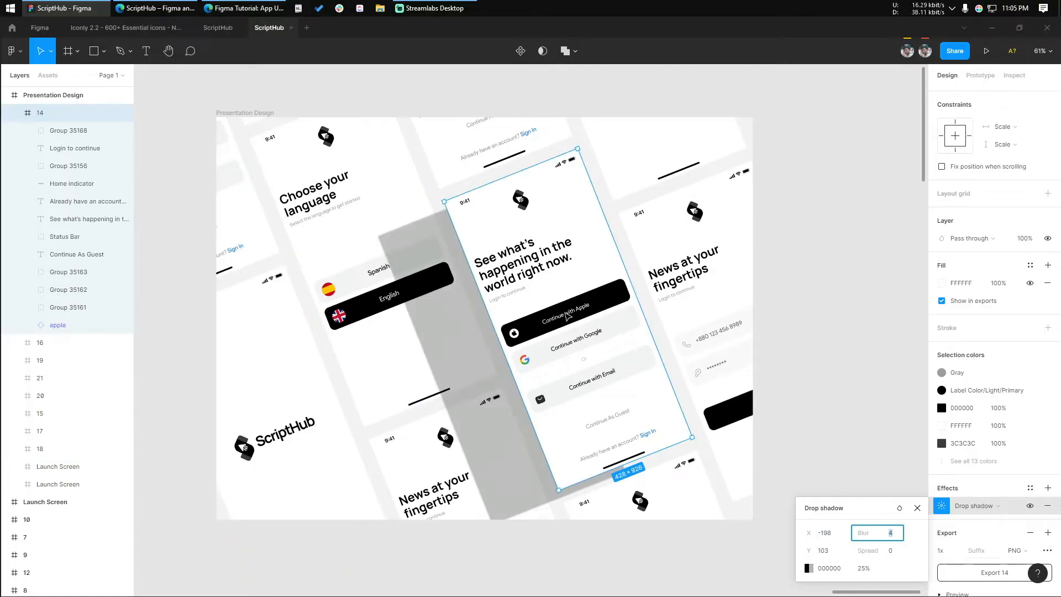
Set the central screen's drop shadow to a Y offset of 143 and a blur of 250
drag(807, 550, 844, 548)
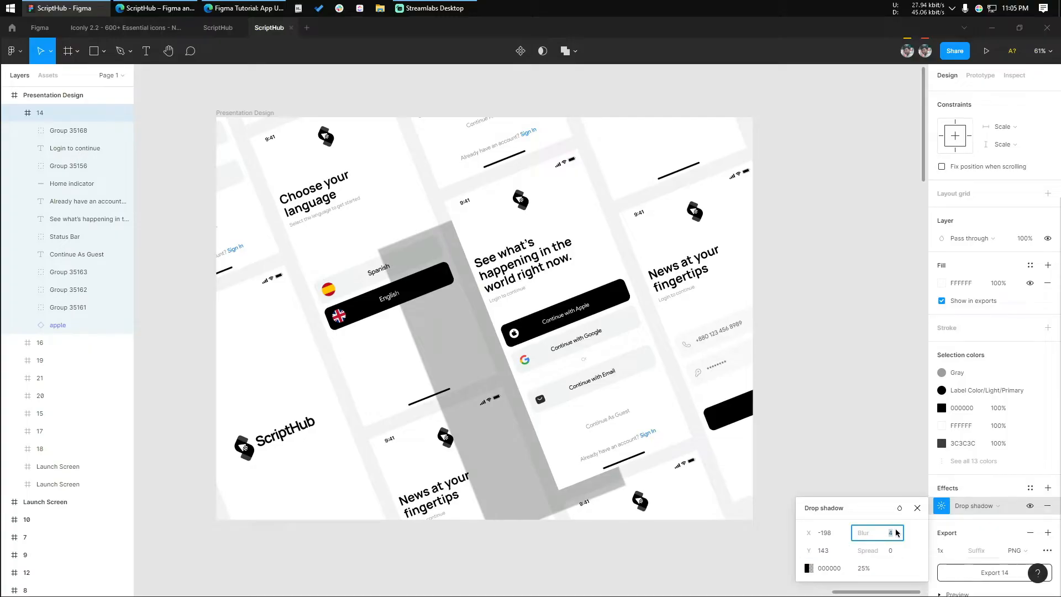
text(250)
key(Return)
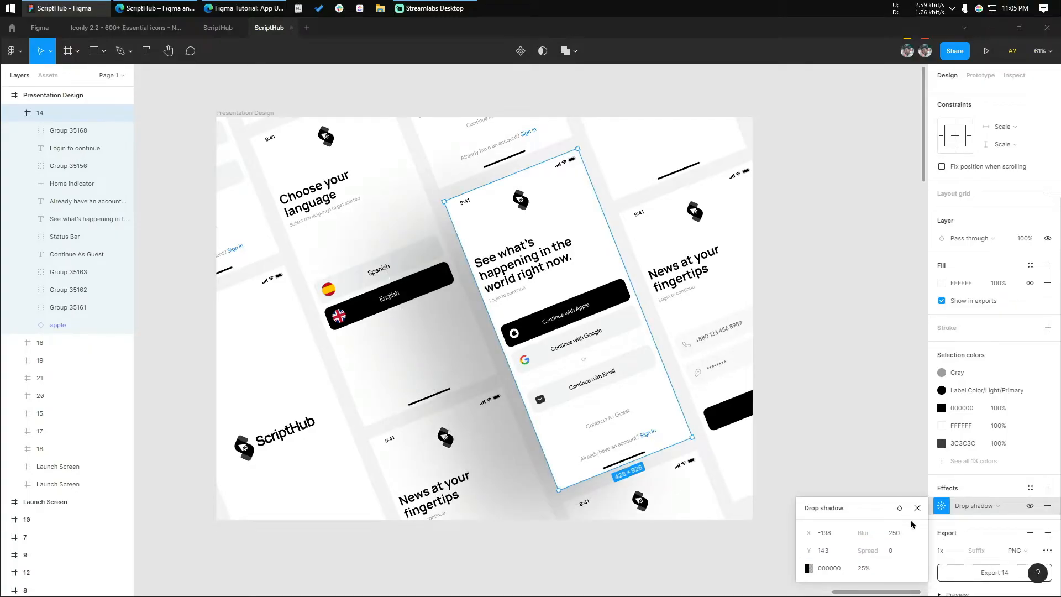
Set the opacity of the central screen's drop shadow to 18%
click(865, 569)
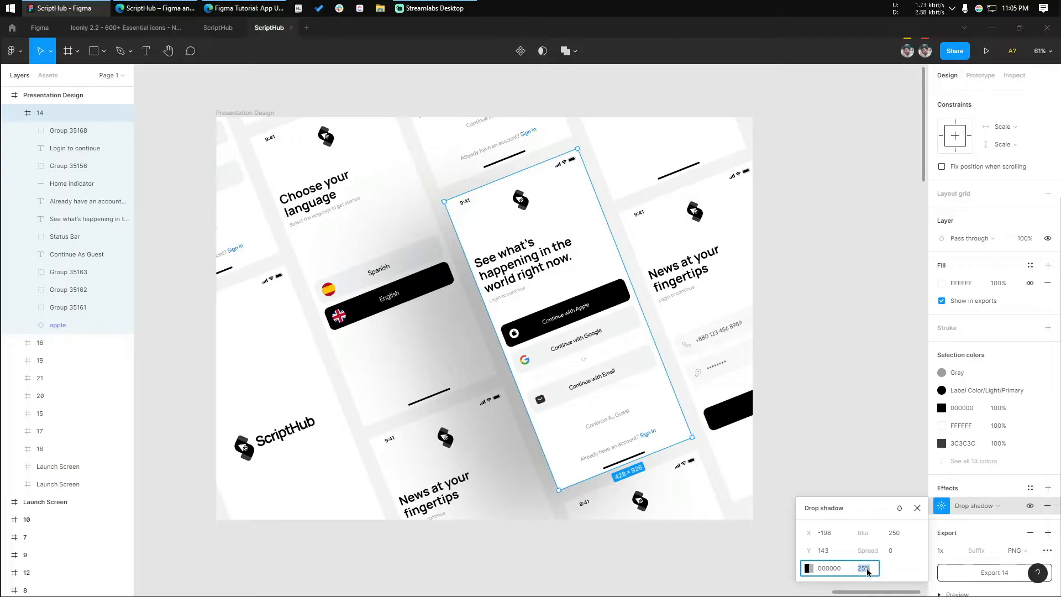
text(18)
key(Return)
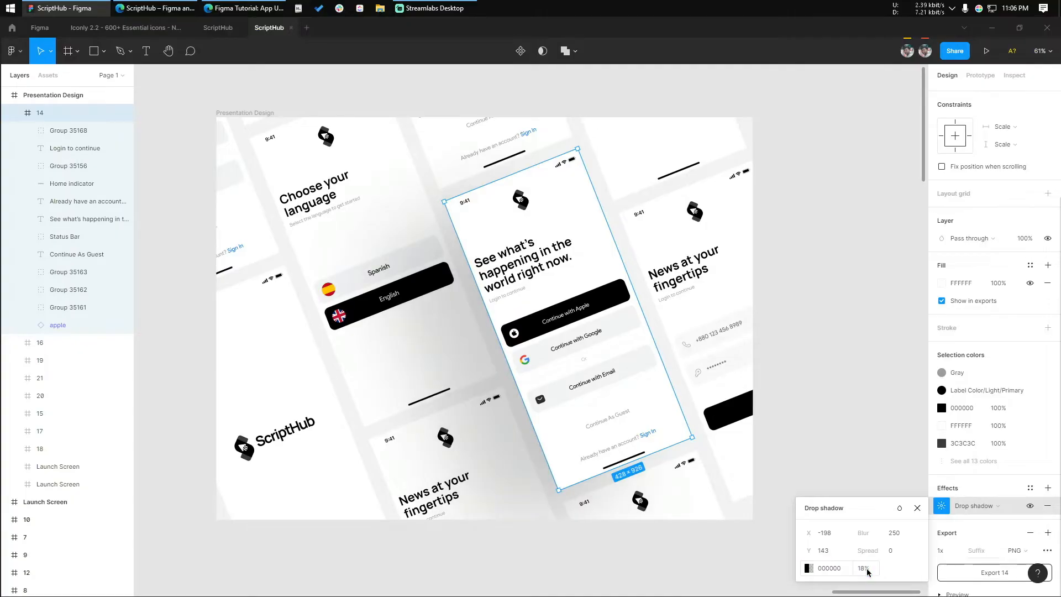
click(879, 412)
Save the central screen's drop shadow as a new effect style named Shadow Style Final
click(491, 193)
scroll(1013, 504, down, 3)
click(1031, 471)
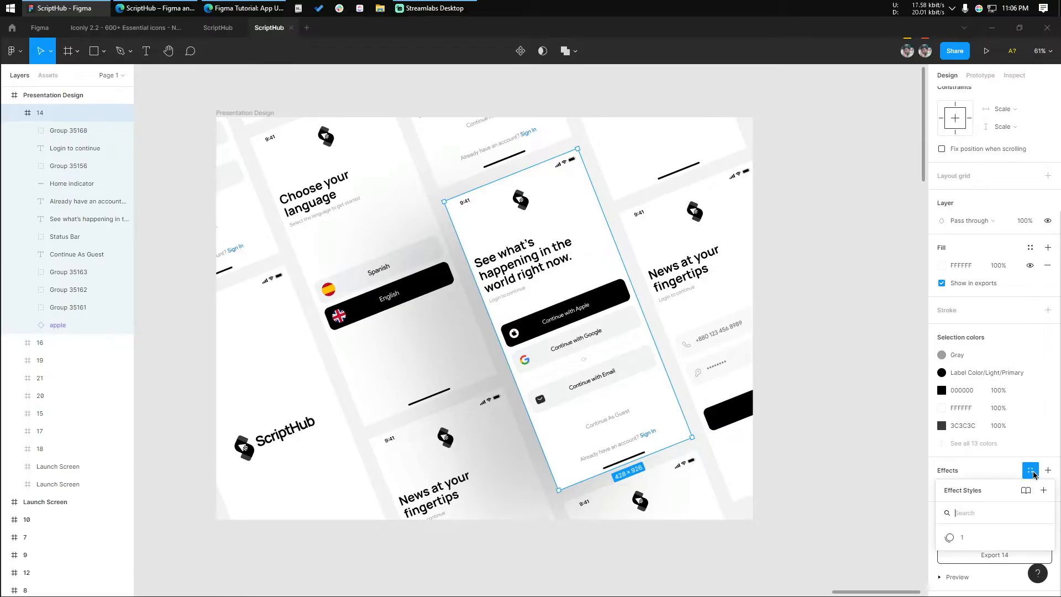
click(1043, 491)
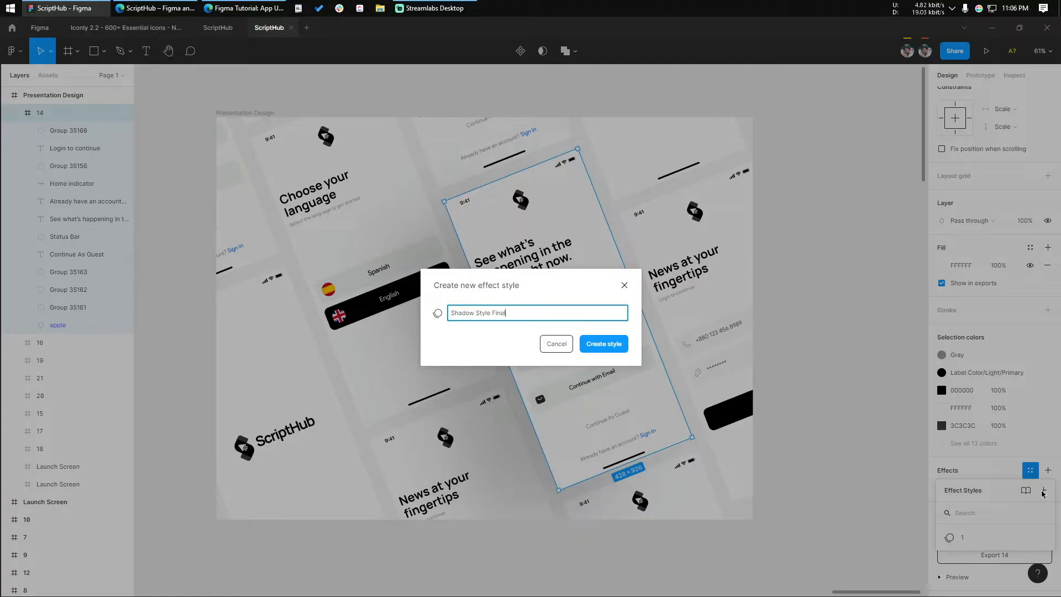
text(Shadow Style Final)
key(Return)
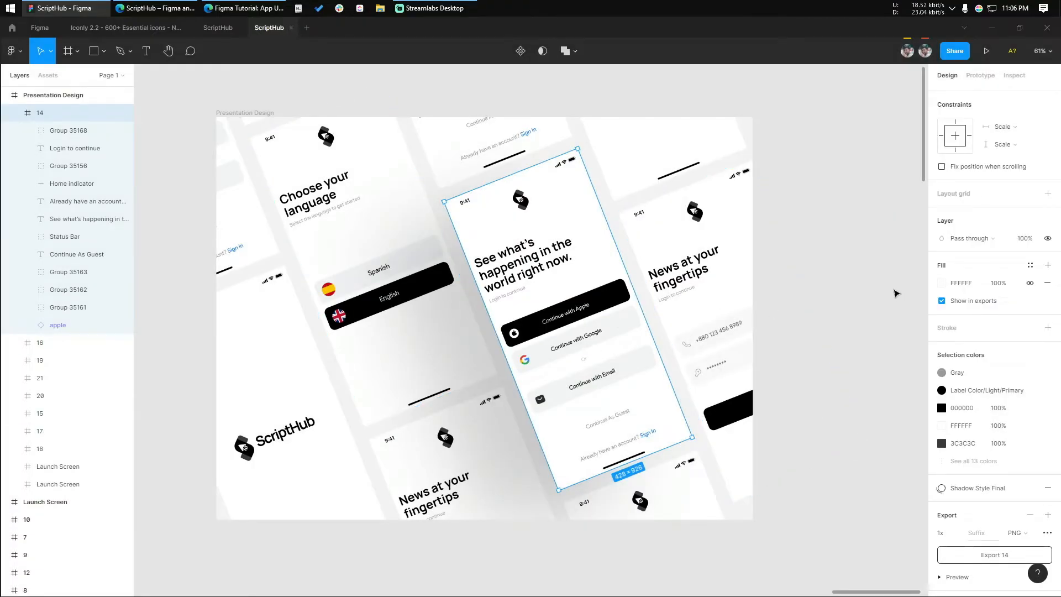
click(878, 284)
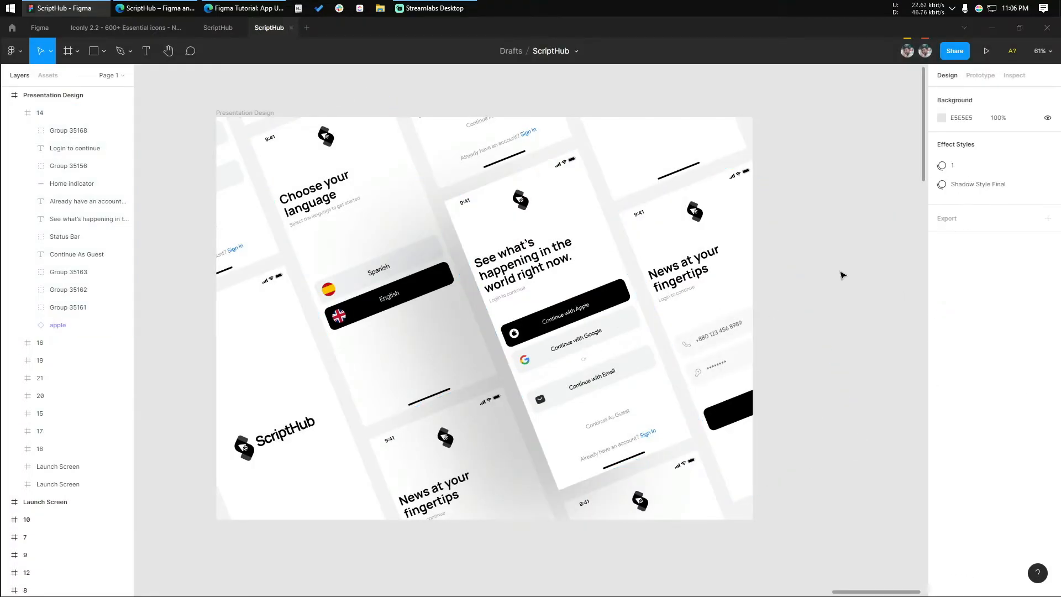
Apply the Shadow Style Final effect to the Launch Screen at the frame's upper-right corner and bring that screen to the front
click(652, 180)
scroll(1027, 481, down, 3)
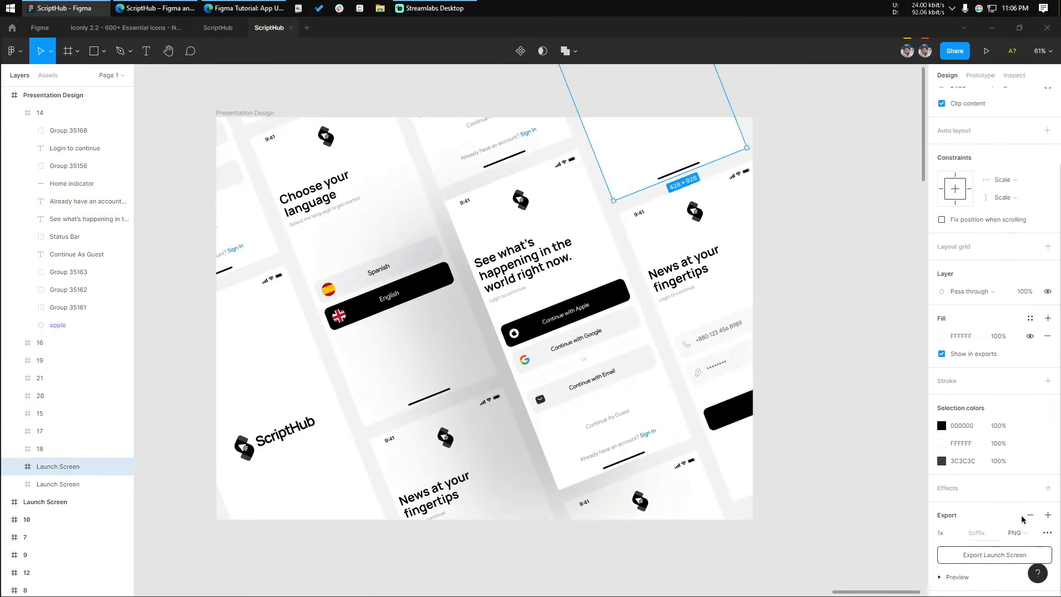
click(1030, 488)
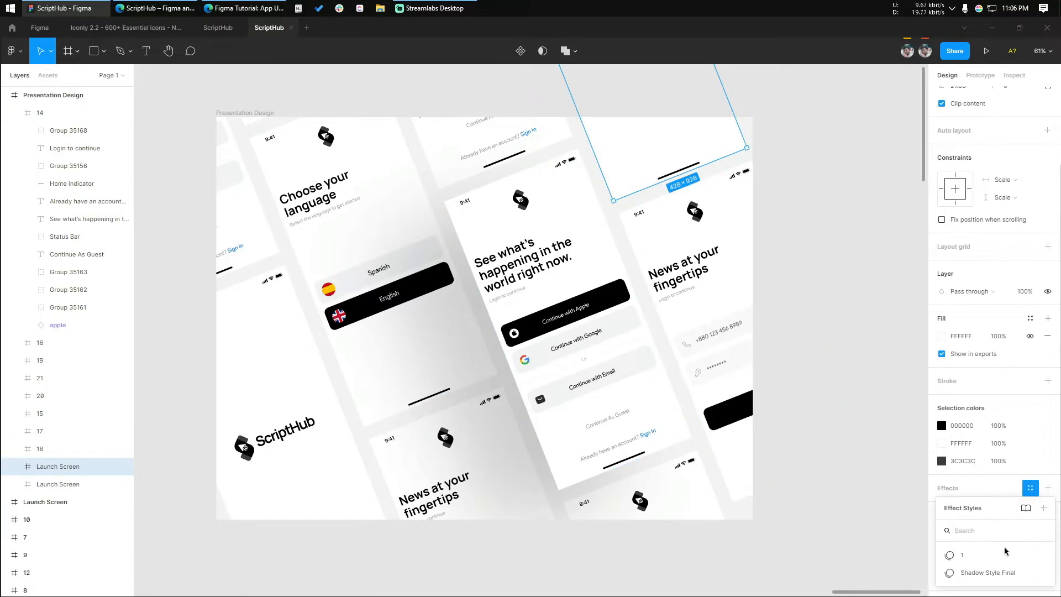
click(987, 573)
click(822, 360)
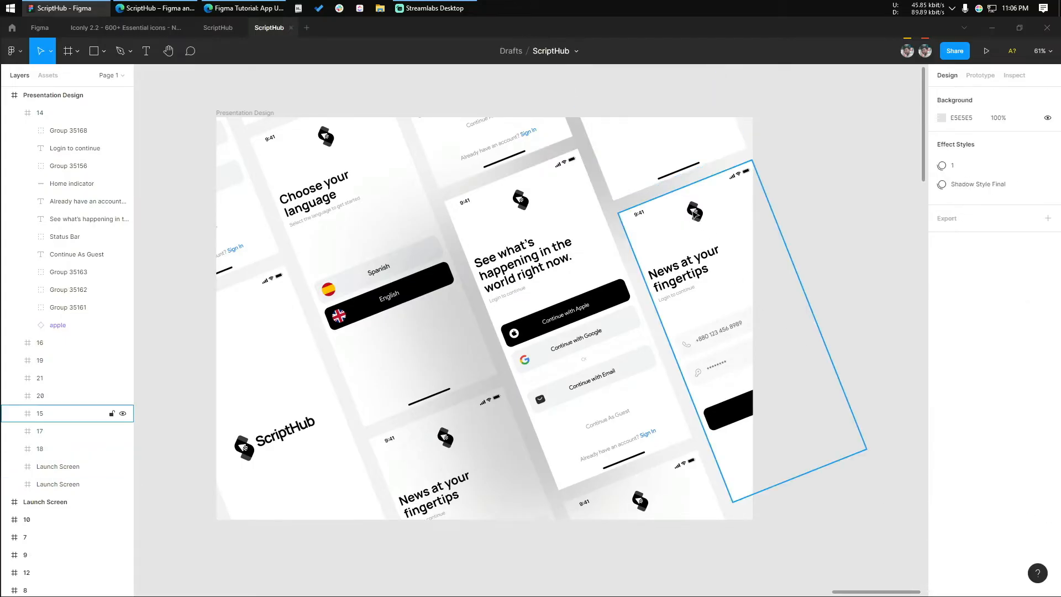
click(637, 157)
key(ctrl+shift+bracketright)
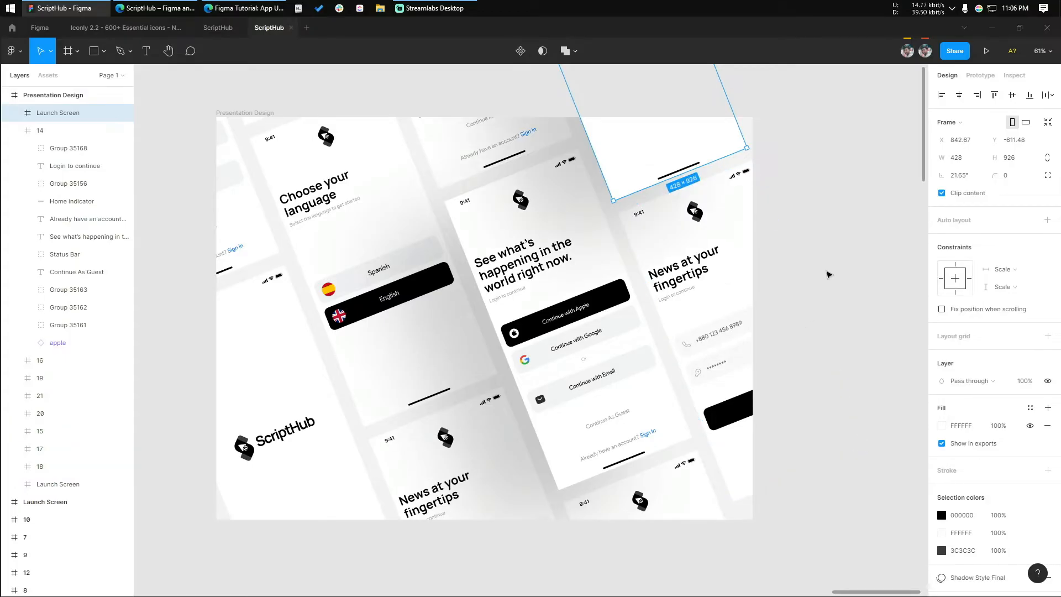
click(827, 275)
Apply the Shadow Style Final effect style to the Choose your language screen
click(394, 360)
scroll(950, 468, down, 3)
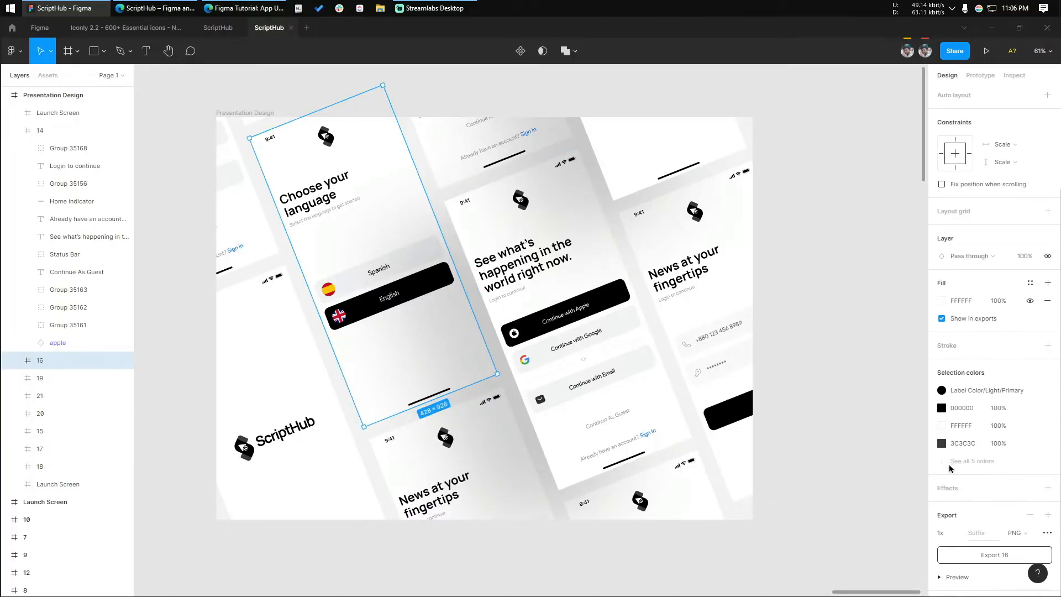
click(1030, 489)
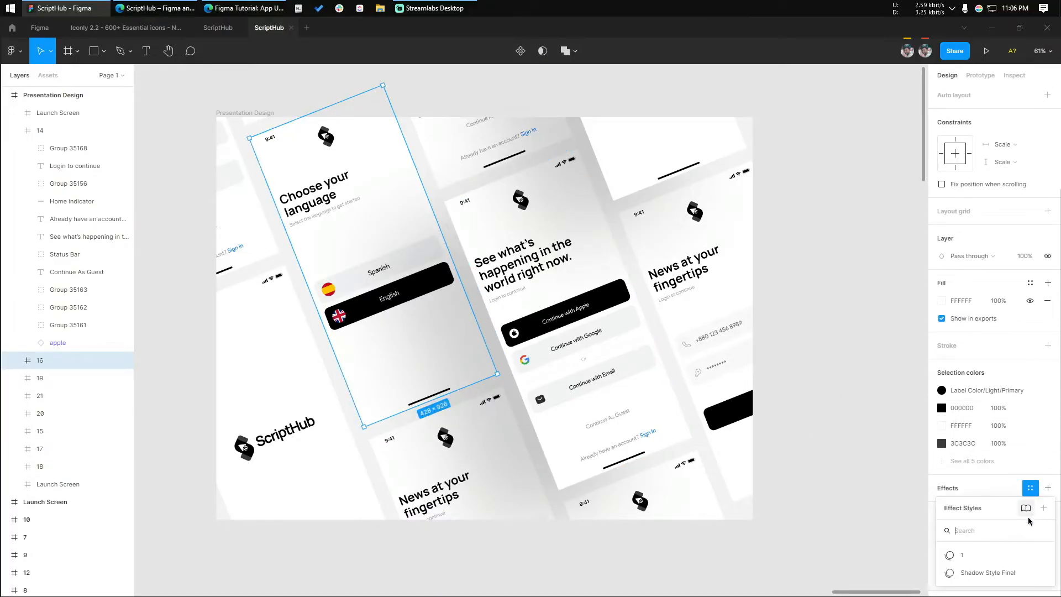
click(995, 569)
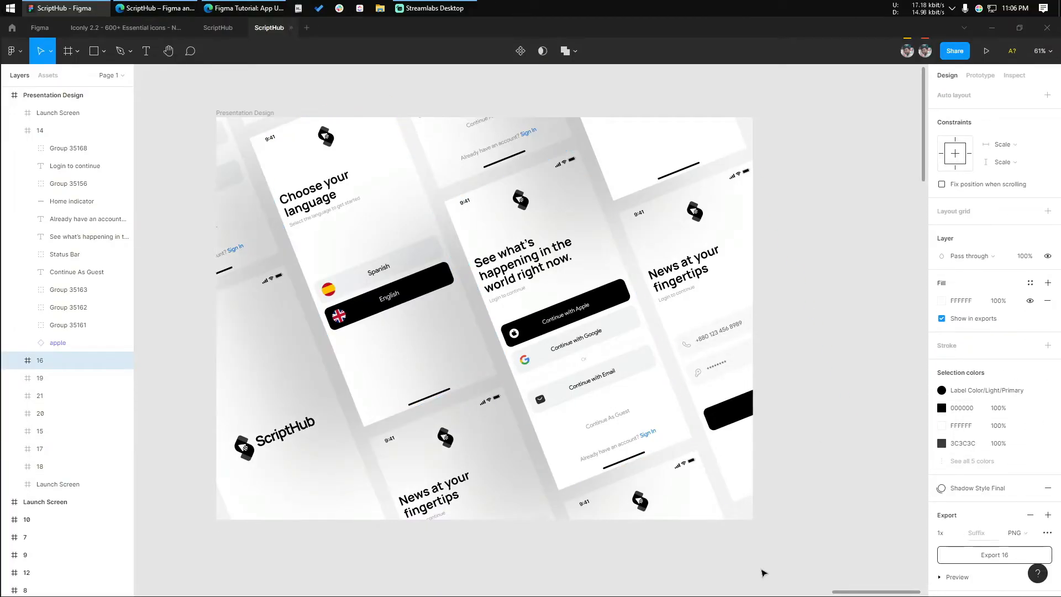
click(795, 355)
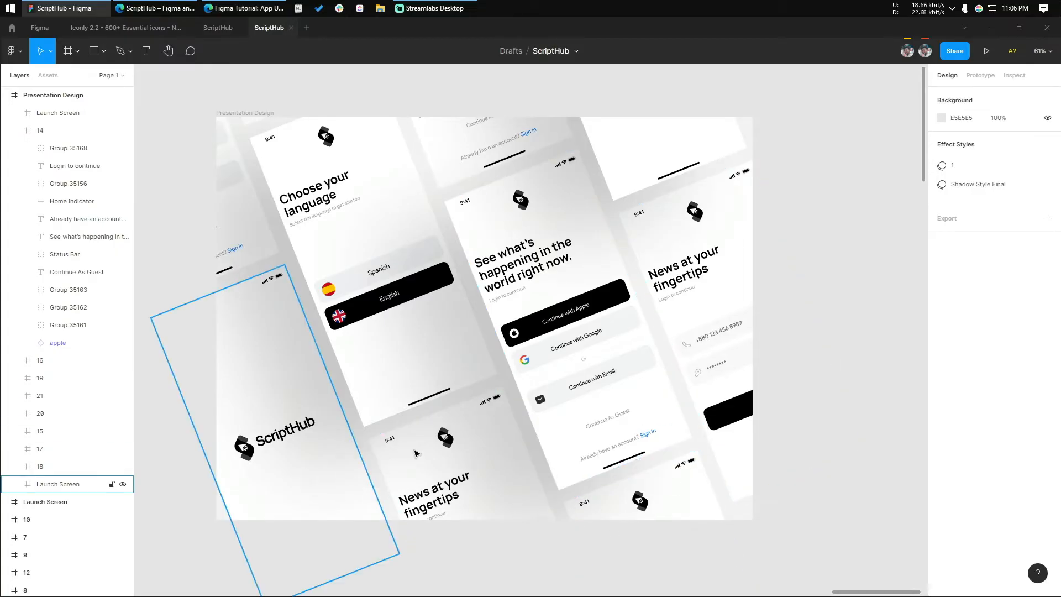
Apply the Shadow Style Final effect style to screen 21, directly below the central screen
click(674, 494)
scroll(994, 512, down, 3)
click(1029, 487)
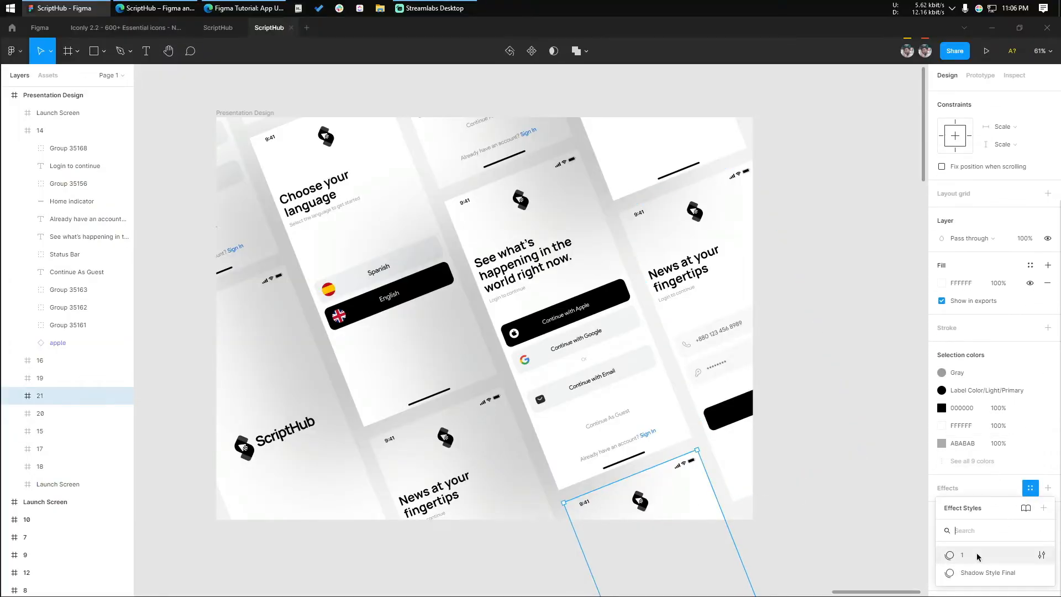
click(974, 573)
click(735, 393)
click(834, 300)
scroll(840, 276, up, 1)
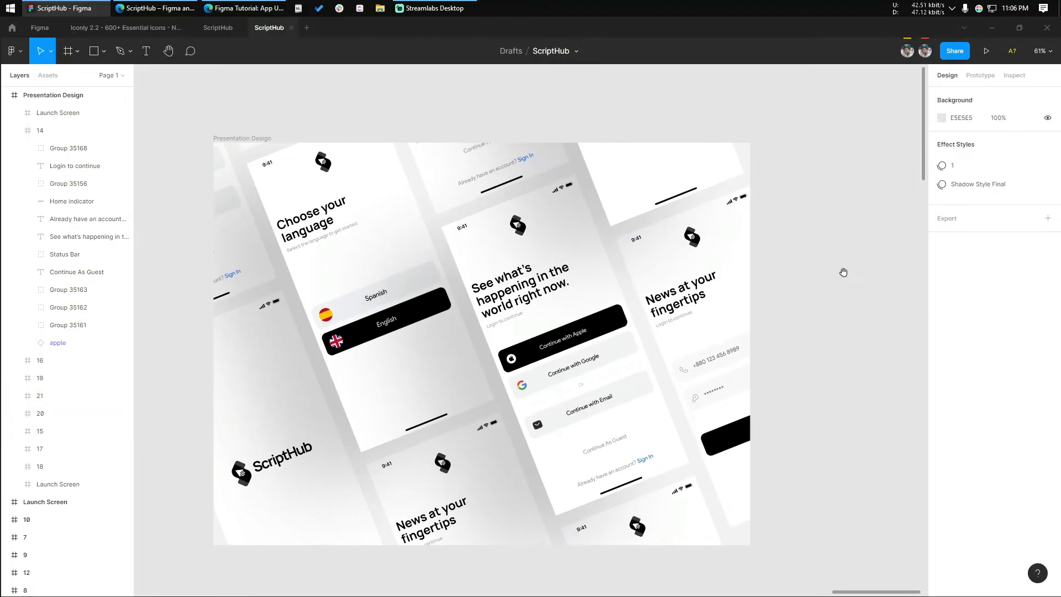
Apply the Shadow Style Final effect style to screen 19 above the central screen and bring it to the front
click(89, 378)
scroll(1017, 465, down, 1)
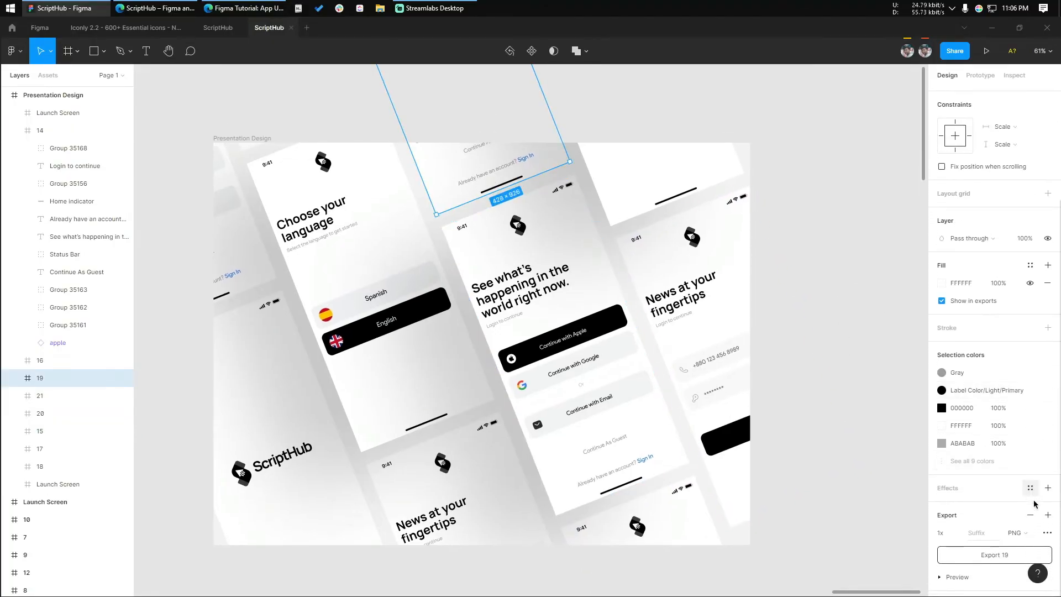
click(1030, 488)
click(959, 575)
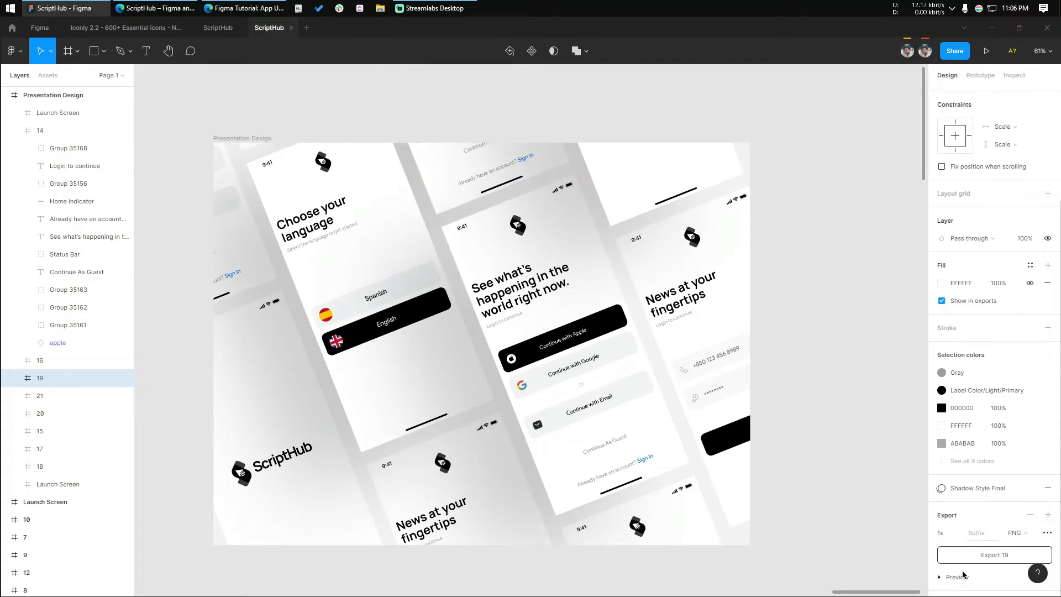
key(ctrl+shift+])
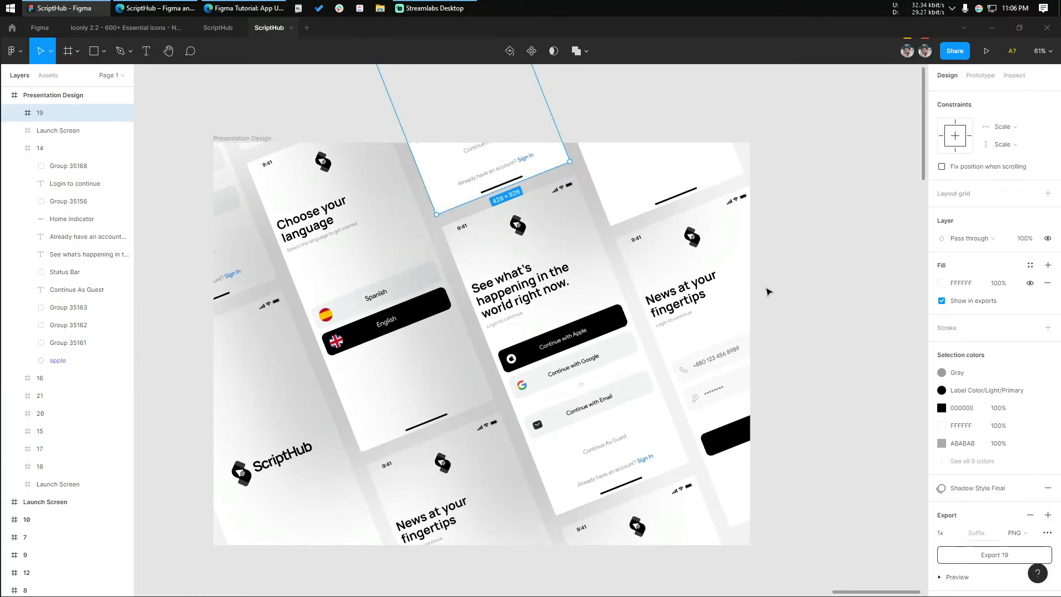
click(840, 238)
Select all the screens inside the Presentation Design frame, from 19 to the lower Launch Screen, and round their corners together
scroll(885, 242, down, 2)
drag(885, 242, 844, 262)
scroll(843, 262, up, 1)
scroll(843, 262, up, 2)
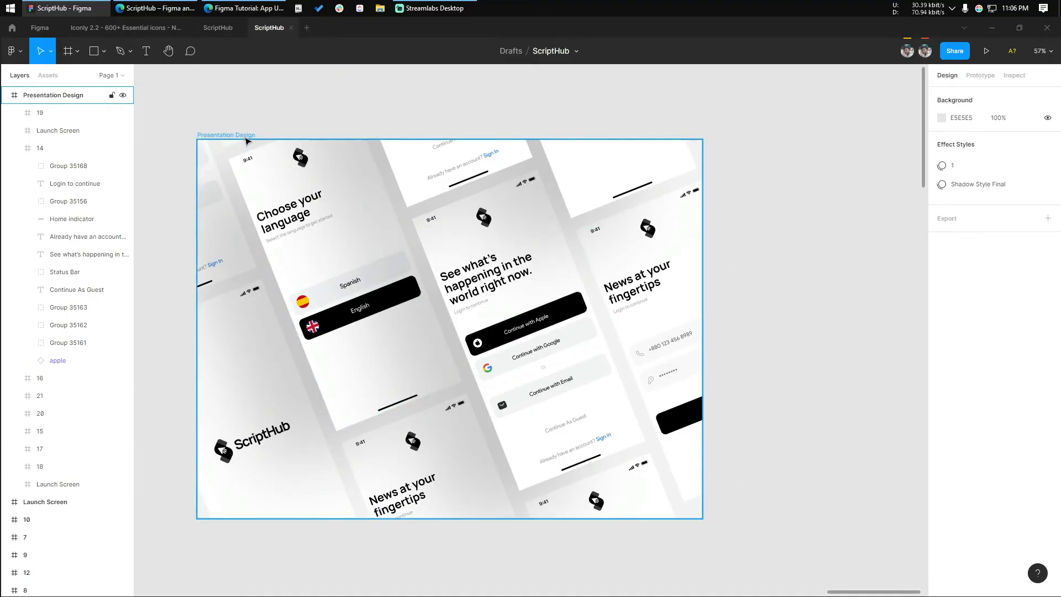
click(246, 141)
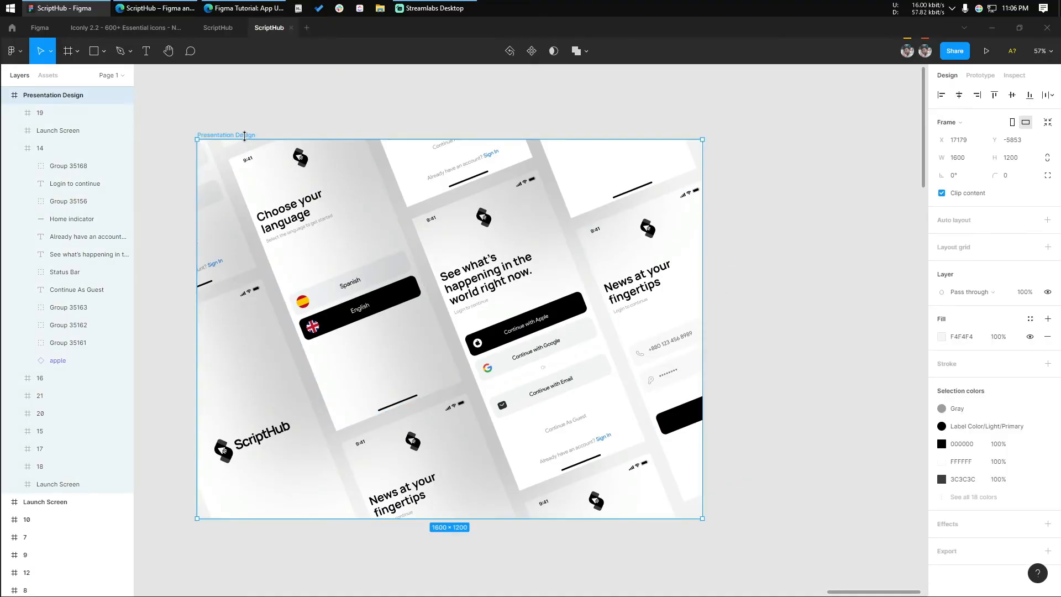
click(14, 149)
click(58, 272)
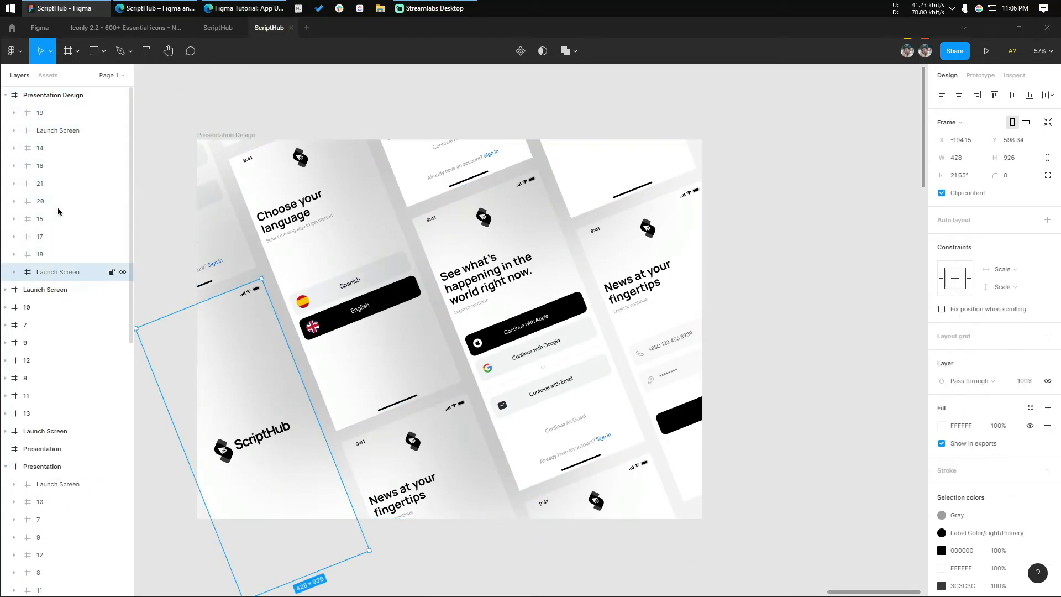
shift+click(64, 113)
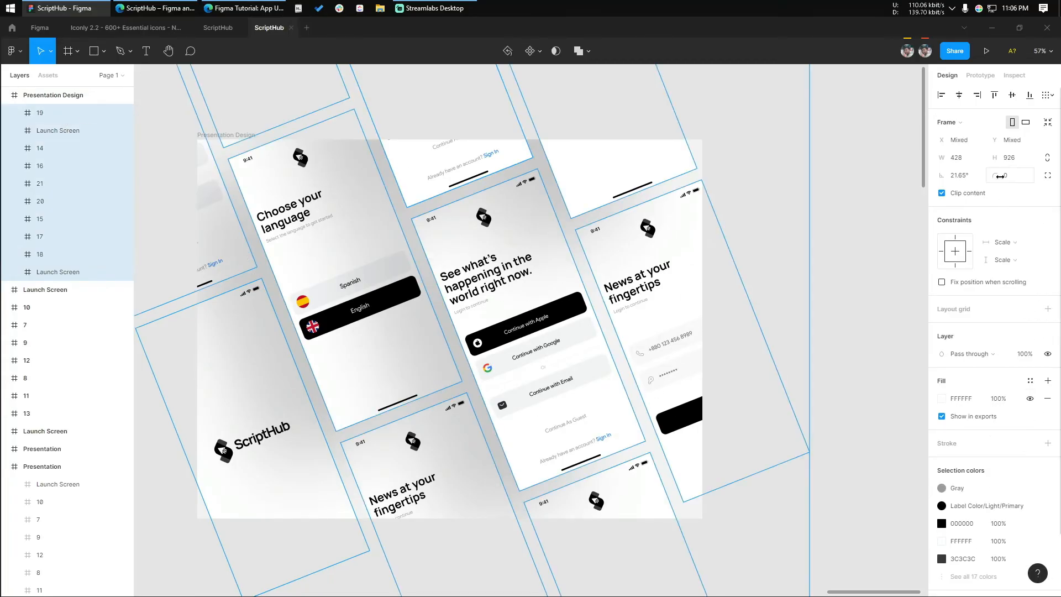
drag(1000, 176, 59, 164)
drag(268, 161, 312, 160)
click(857, 280)
drag(756, 282, 846, 278)
scroll(807, 293, up, 1)
scroll(800, 284, up, 3)
scroll(842, 284, up, 1)
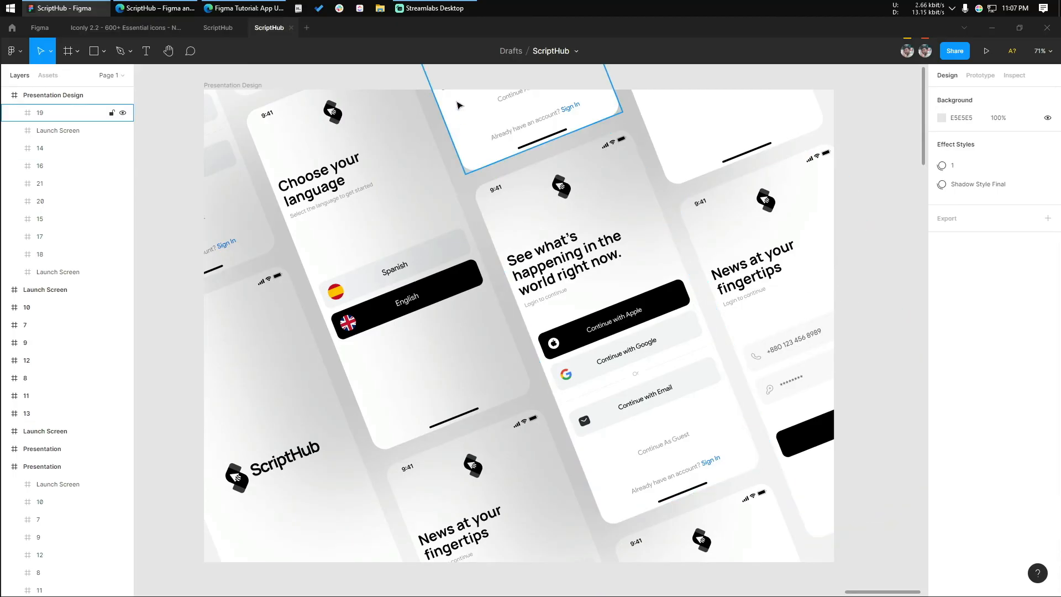
click(454, 4)
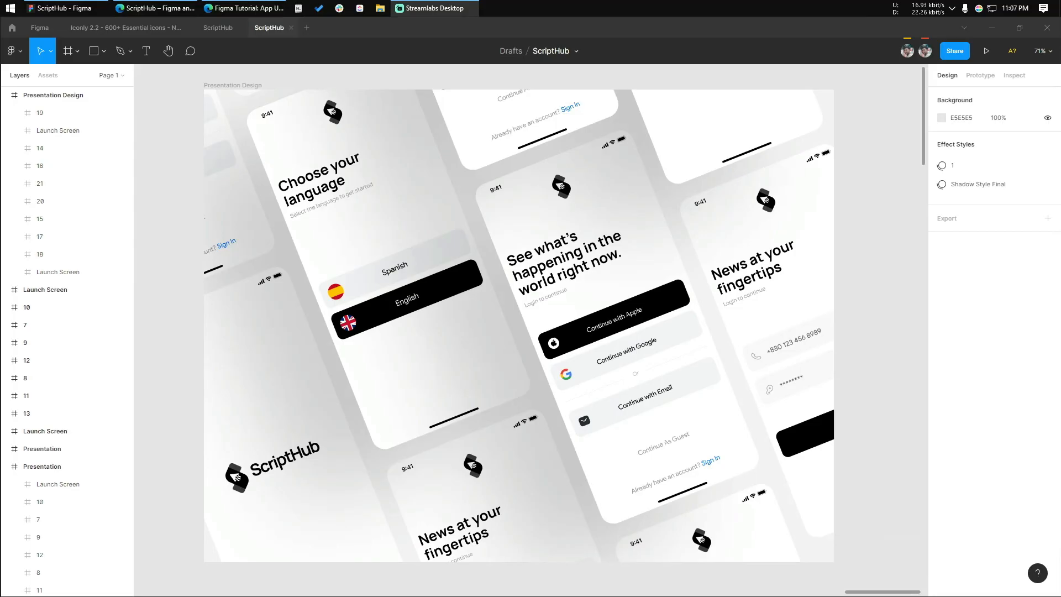